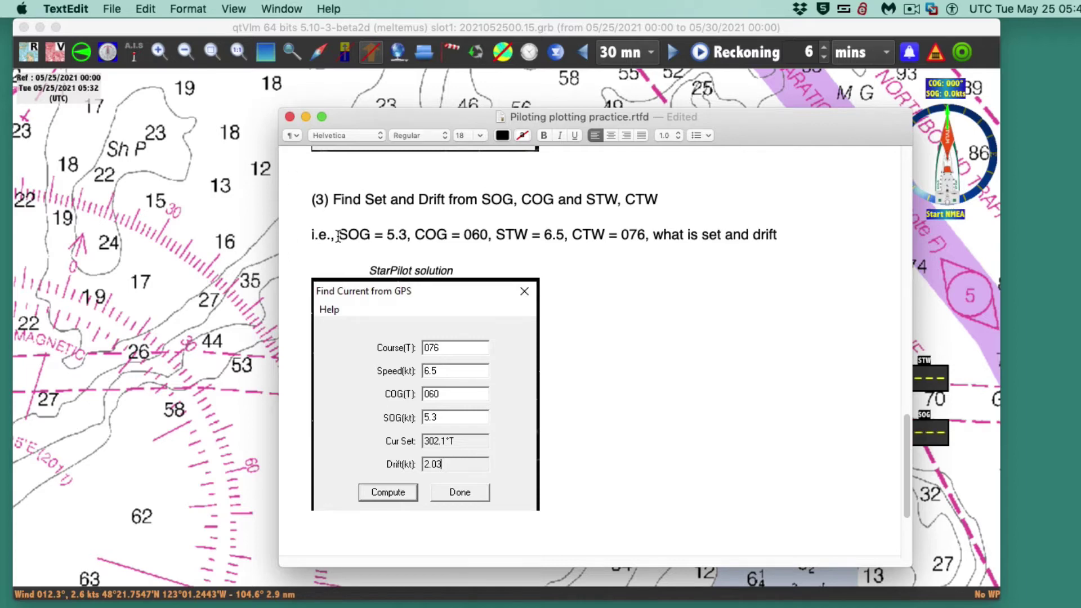
# Highlight the SOG, COG, STW and CTW values in the notes, then slide TextEdit off to the right.
pyautogui.moveTo(338, 240); pyautogui.dragTo(641, 226)
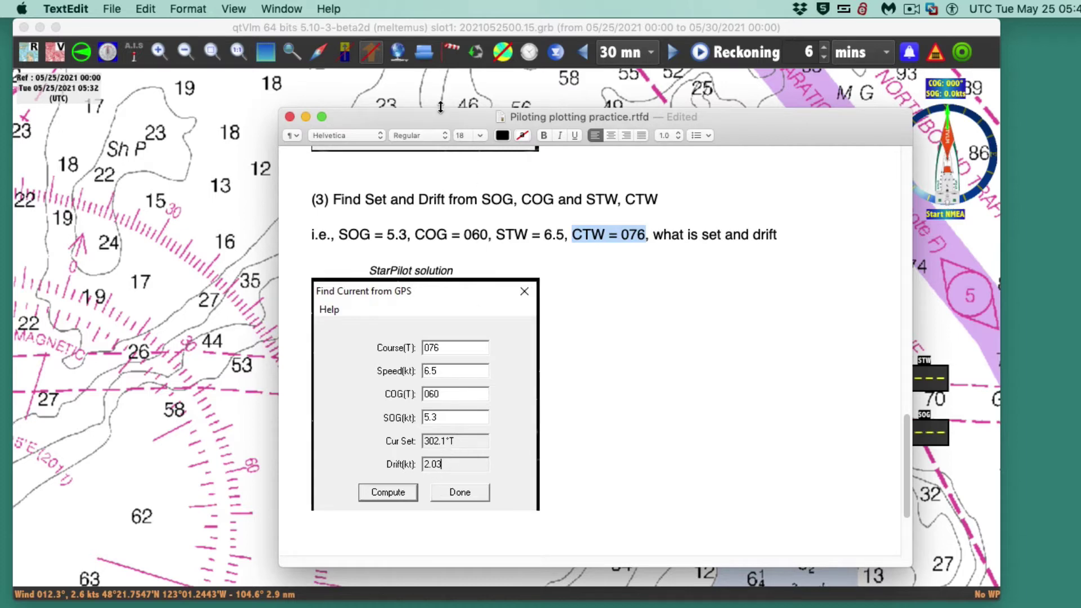
pyautogui.moveTo(441, 113); pyautogui.dragTo(1074, 68)
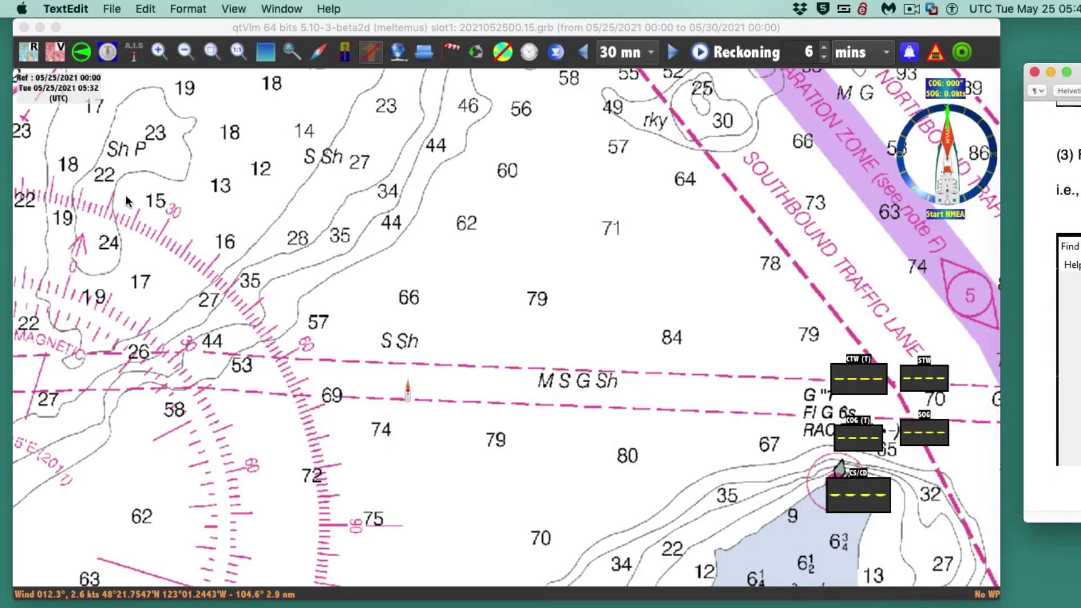
# Bring qtVlm forward and create a new pathway, accepting its default settings.
pyautogui.click(361, 231)
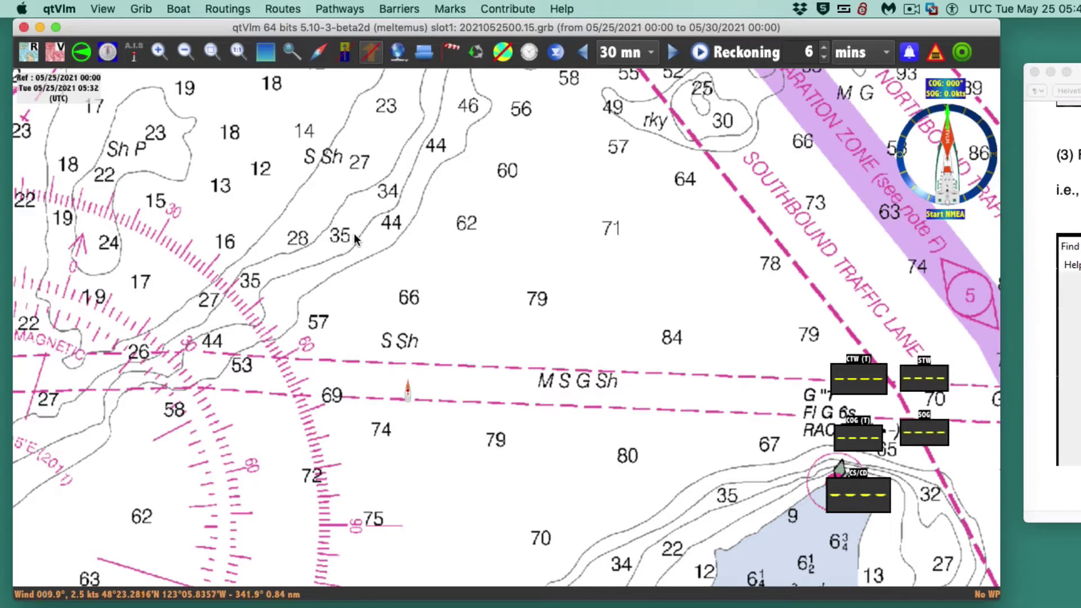
pyautogui.click(330, 9)
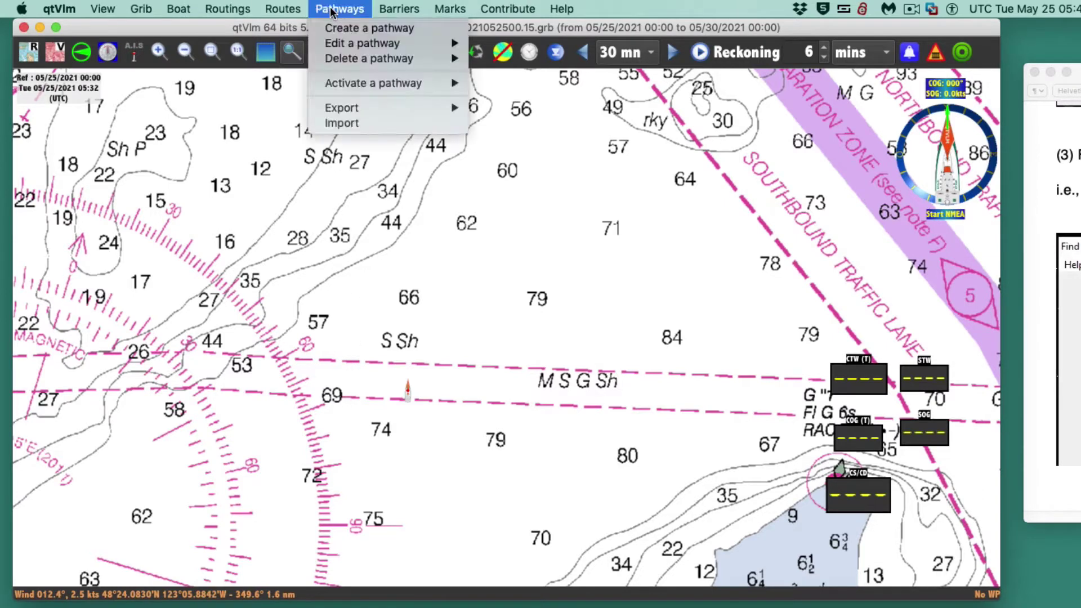
pyautogui.click(351, 27)
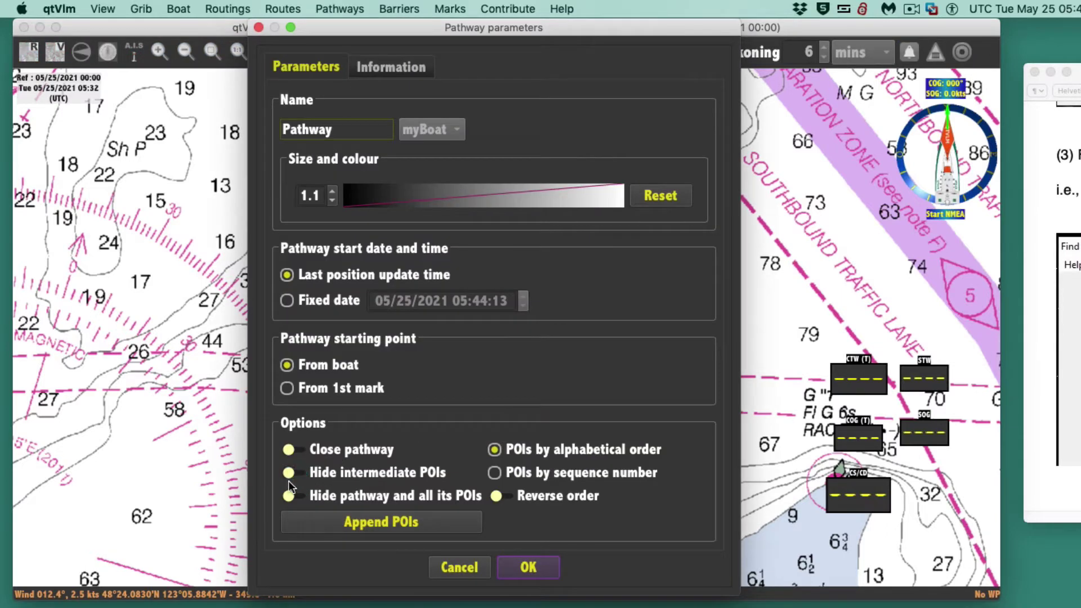
pyautogui.click(529, 568)
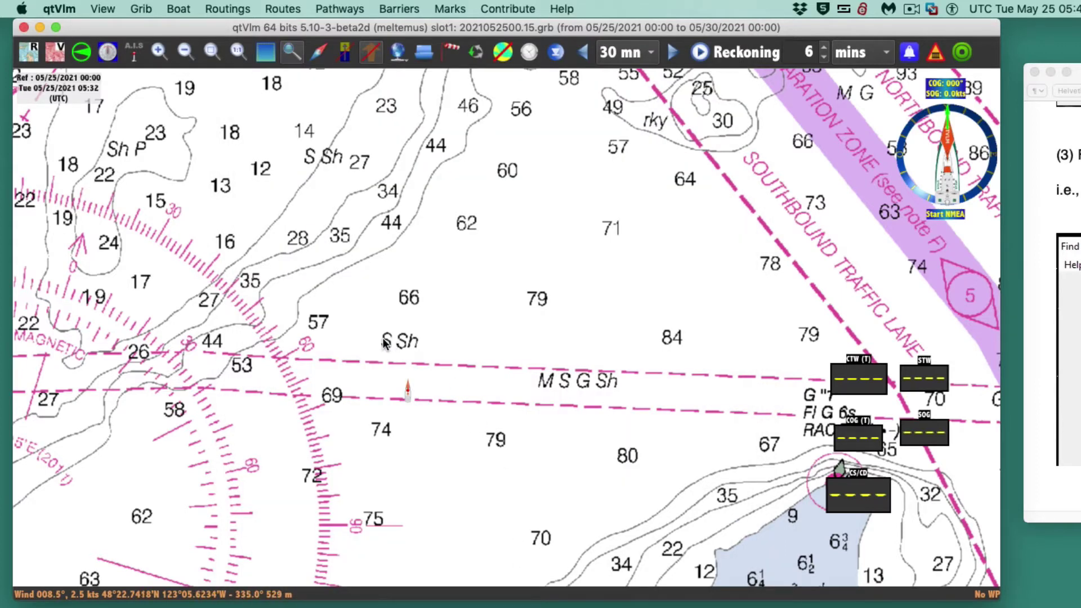
# Reopen the pathway named Pathway for editing and switch to Append POIs mode.
pyautogui.click(344, 10)
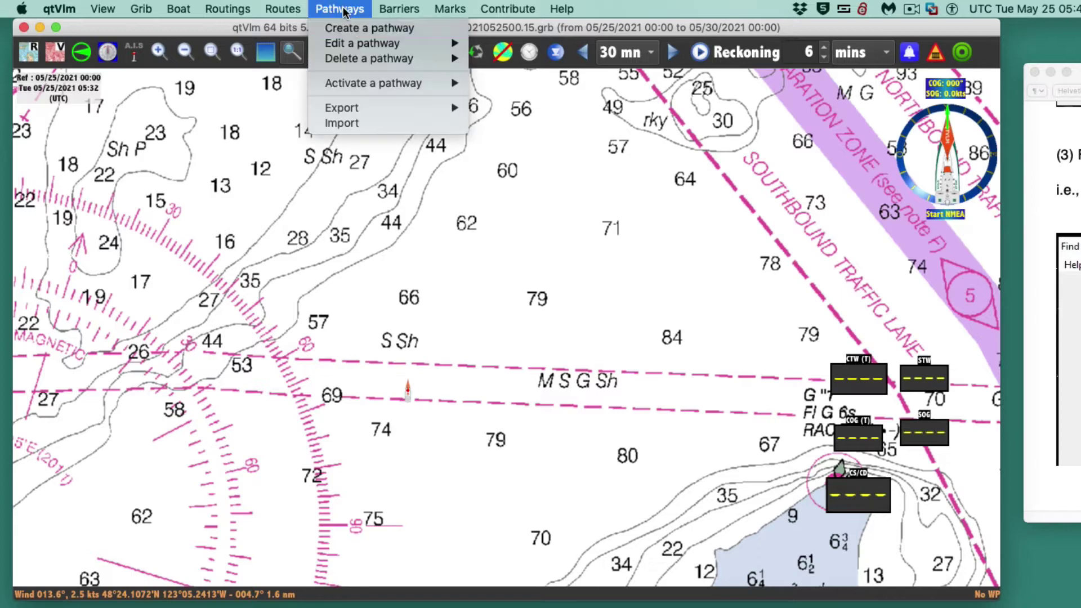
pyautogui.moveTo(352, 43)
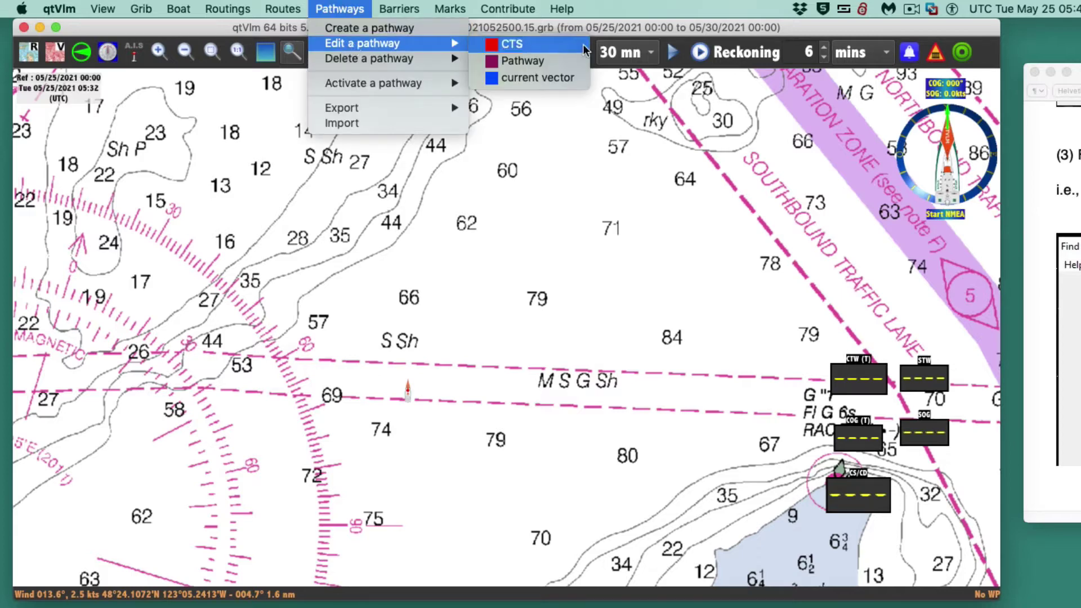
pyautogui.click(535, 62)
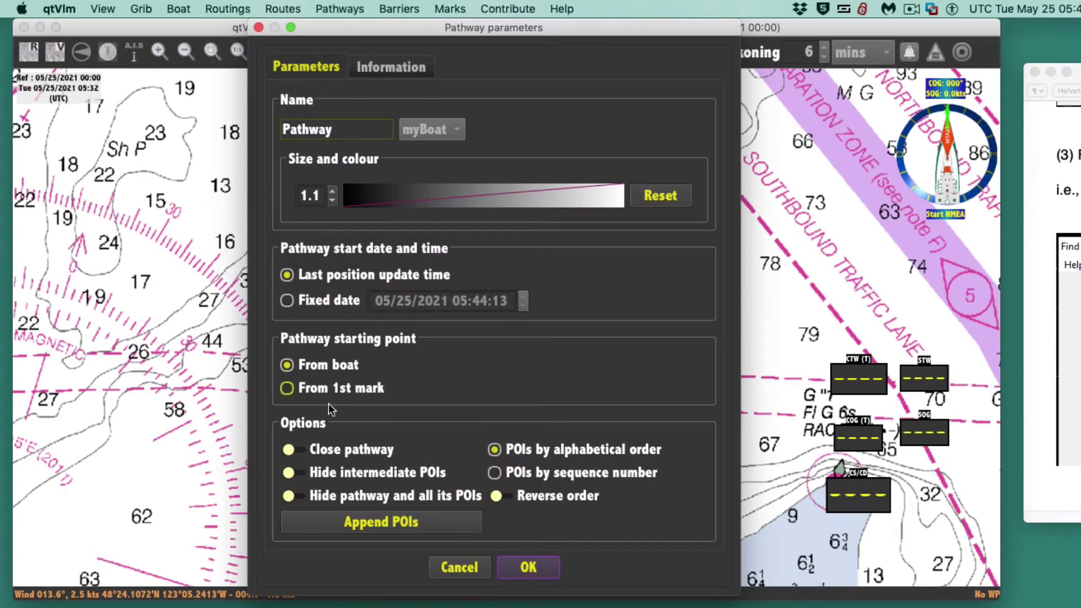
pyautogui.click(404, 522)
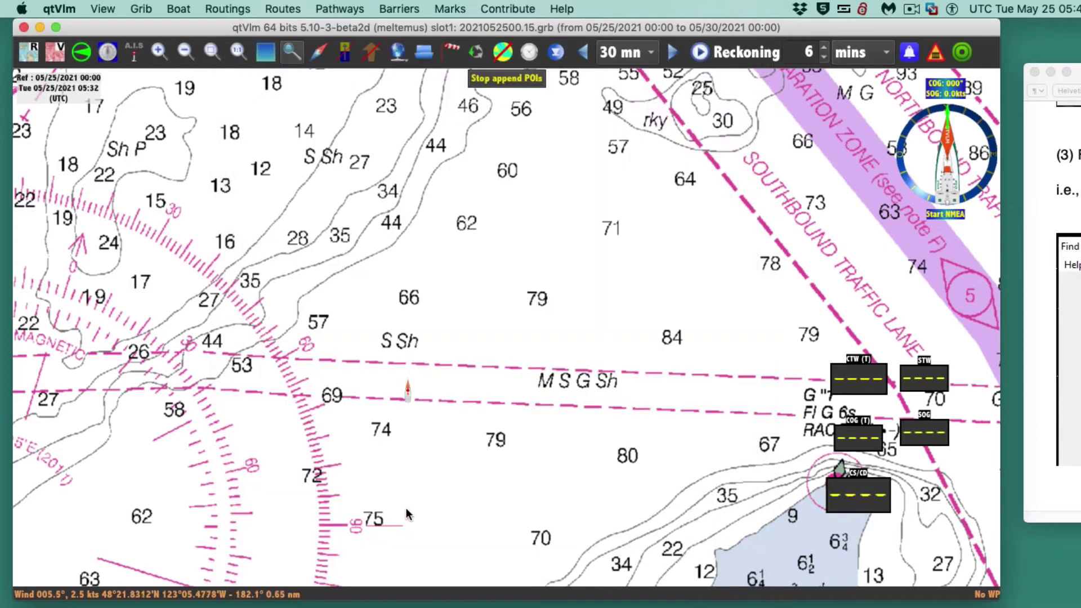
# Place POI_010 and POI_020, then reposition POI_020 for a leg of about 6.5 nm at 076°.
pyautogui.click(441, 326)
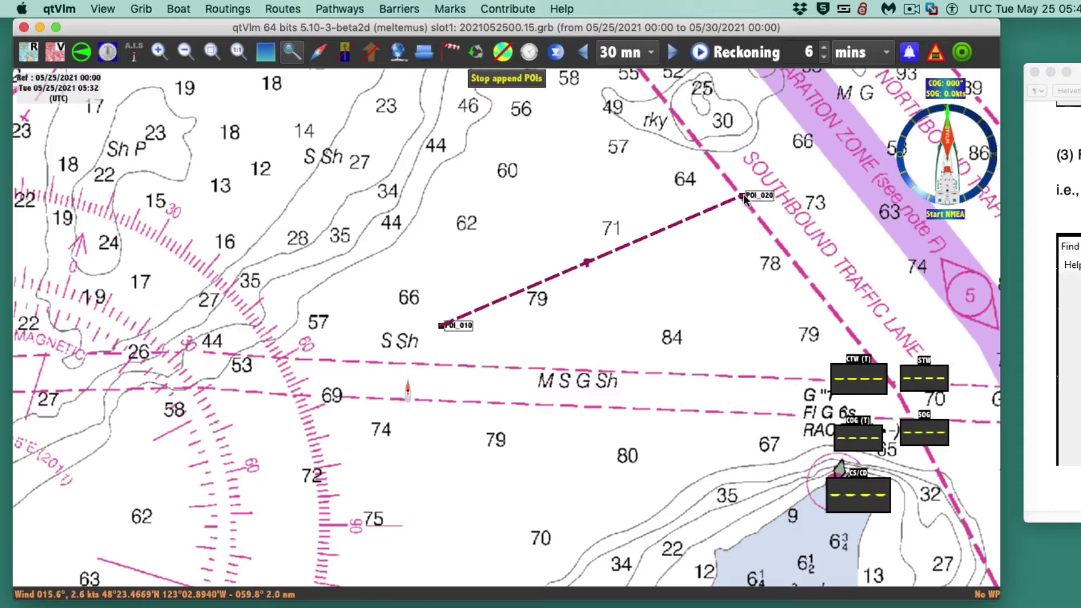
pyautogui.click(786, 179)
pyautogui.moveTo(811, 182); pyautogui.dragTo(813, 194)
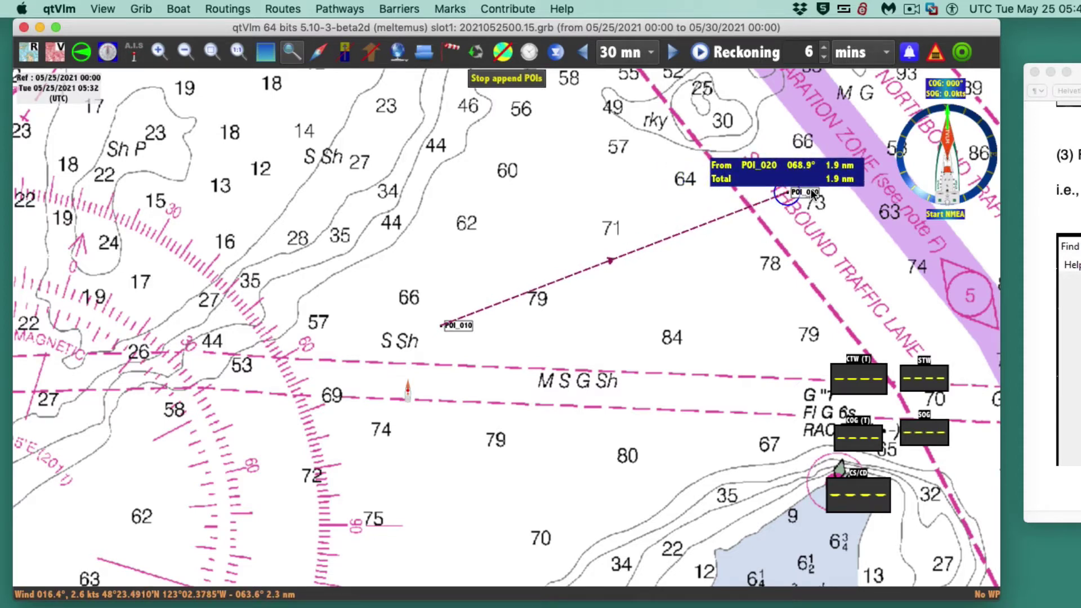
pyautogui.moveTo(813, 194); pyautogui.dragTo(858, 210)
pyautogui.scroll(-5, 858, 209)
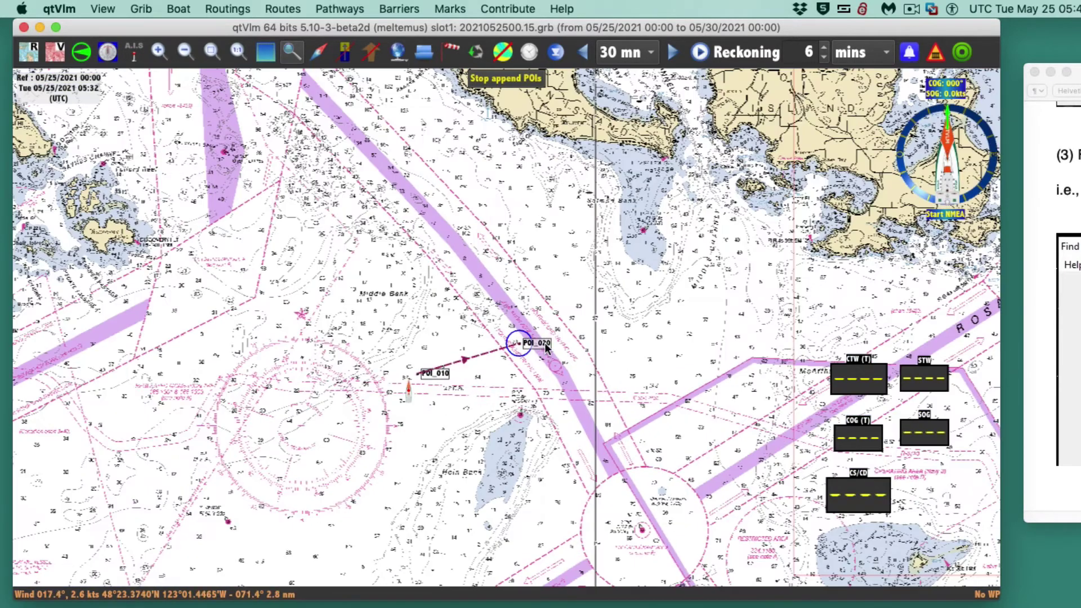
pyautogui.moveTo(586, 342)
pyautogui.moveTo(585, 343); pyautogui.dragTo(769, 300)
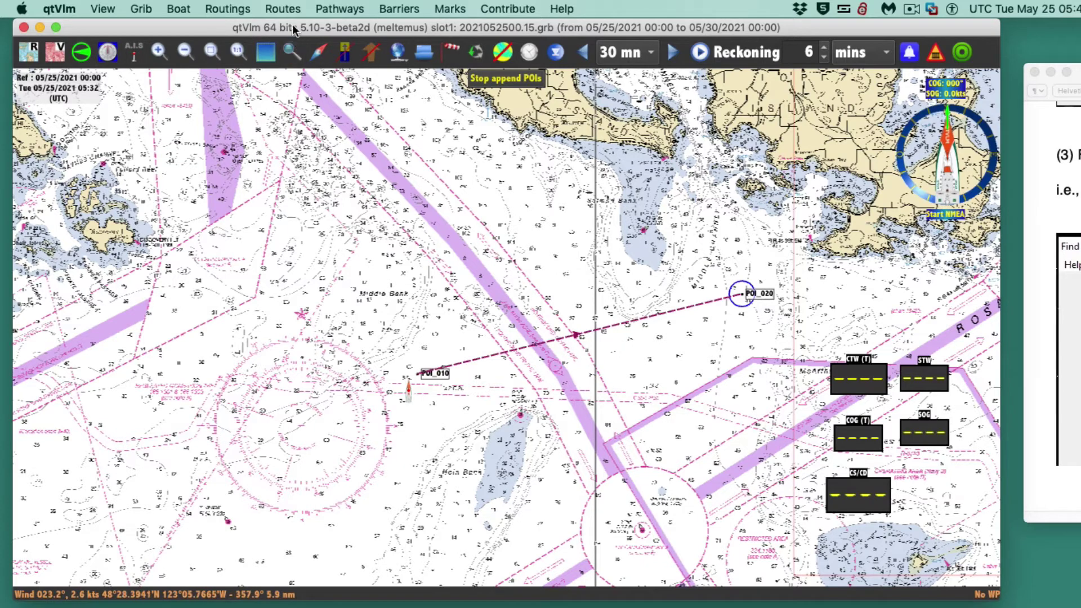
# Create a second pathway with intermediate POIs shown, rename it Pathway2, and append points.
pyautogui.click(336, 12)
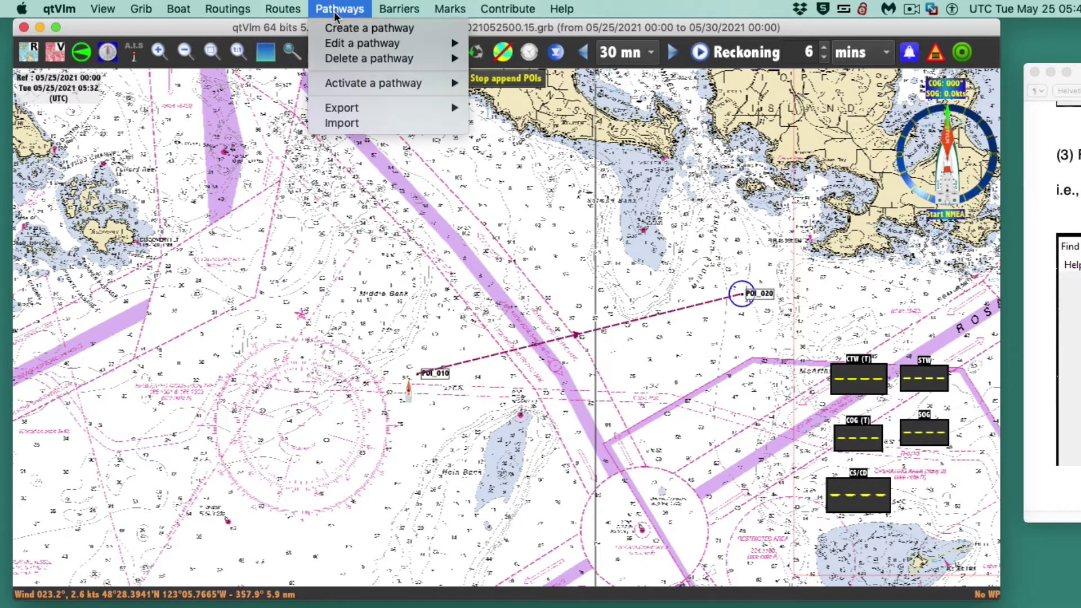
pyautogui.click(358, 30)
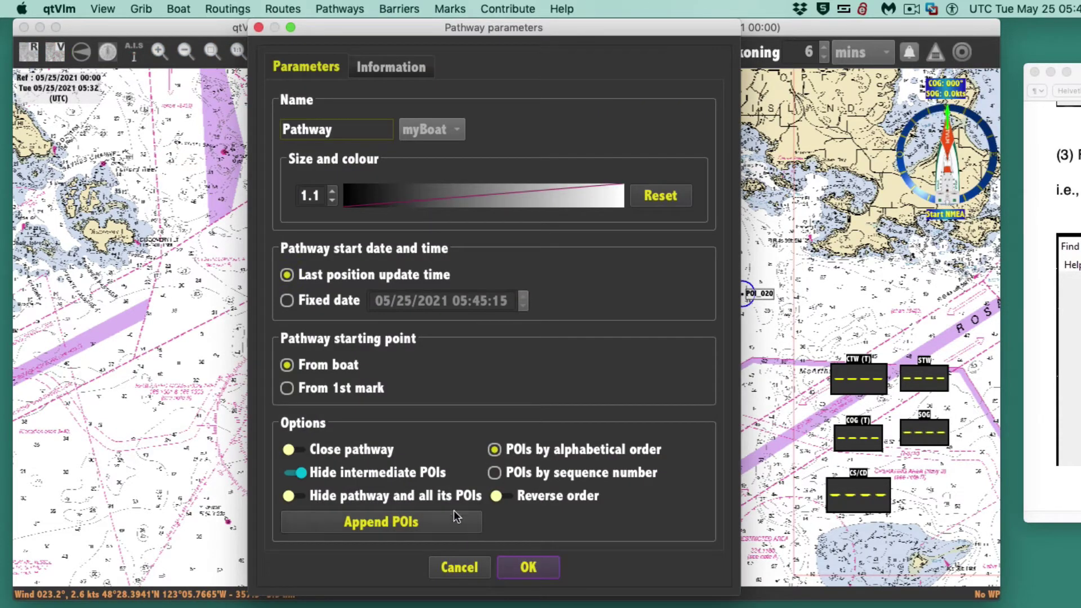
pyautogui.click(343, 474)
pyautogui.click(374, 521)
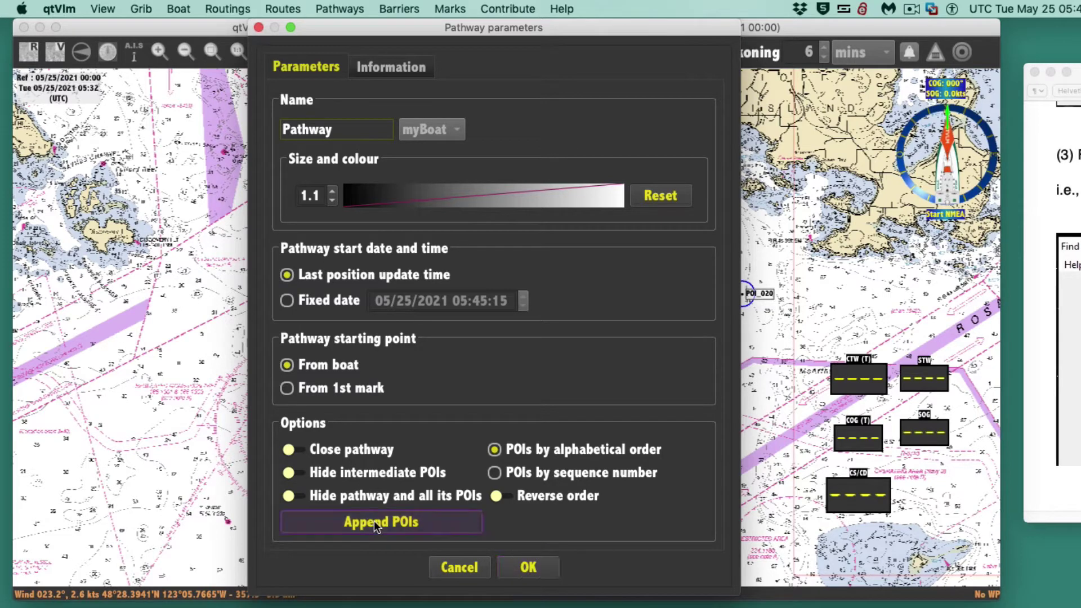
pyautogui.click(573, 324)
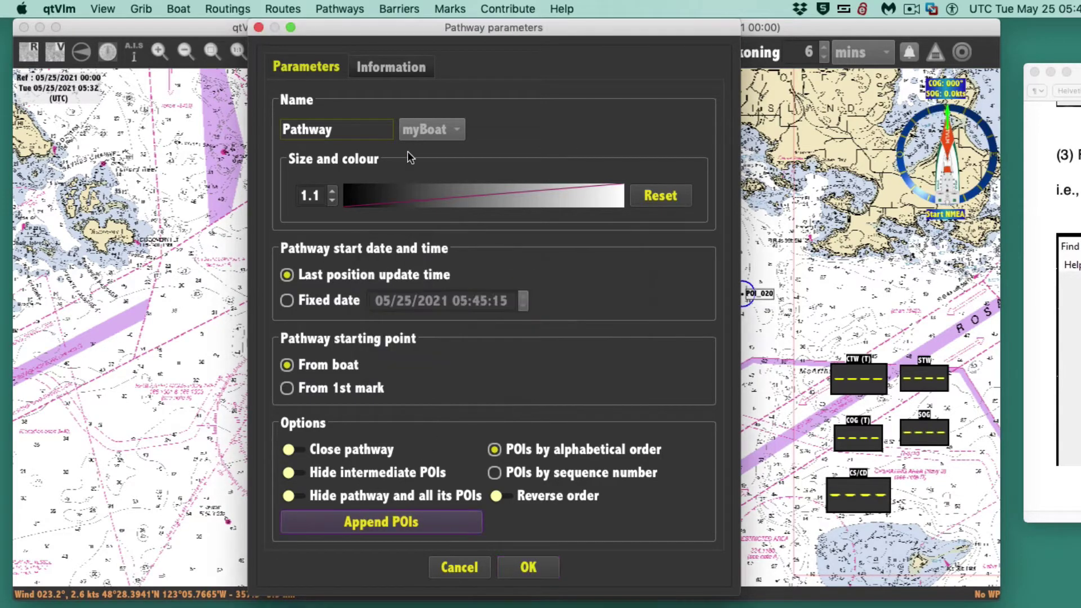
pyautogui.click(355, 128)
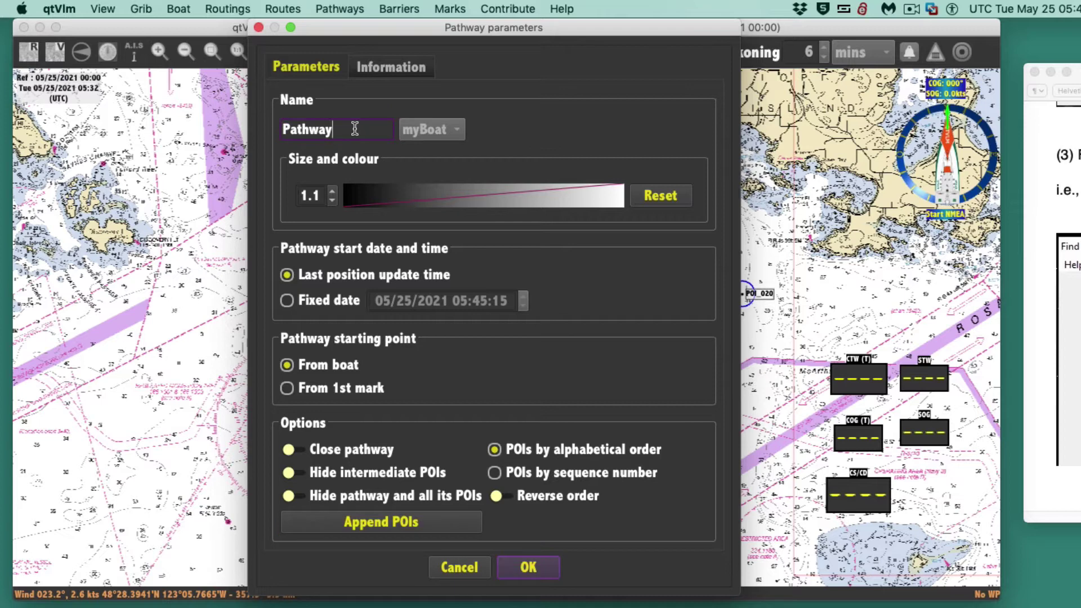
pyautogui.write('2')
pyautogui.click(403, 522)
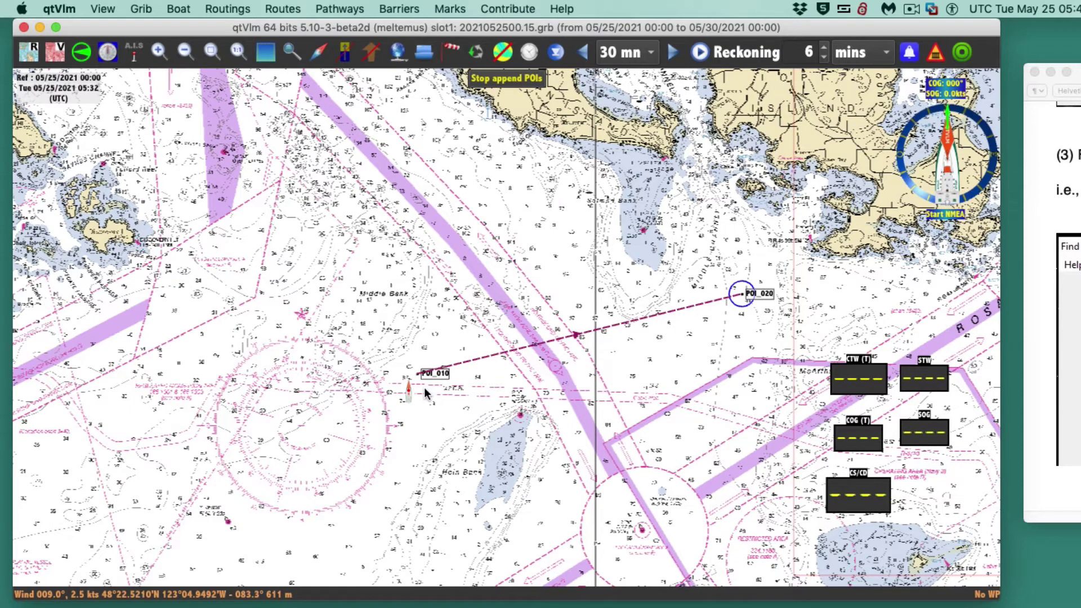
# Place Pathway2's POI_010 and POI_020, forming a 6.5 nm leg bearing 066.7°.
pyautogui.click(425, 389)
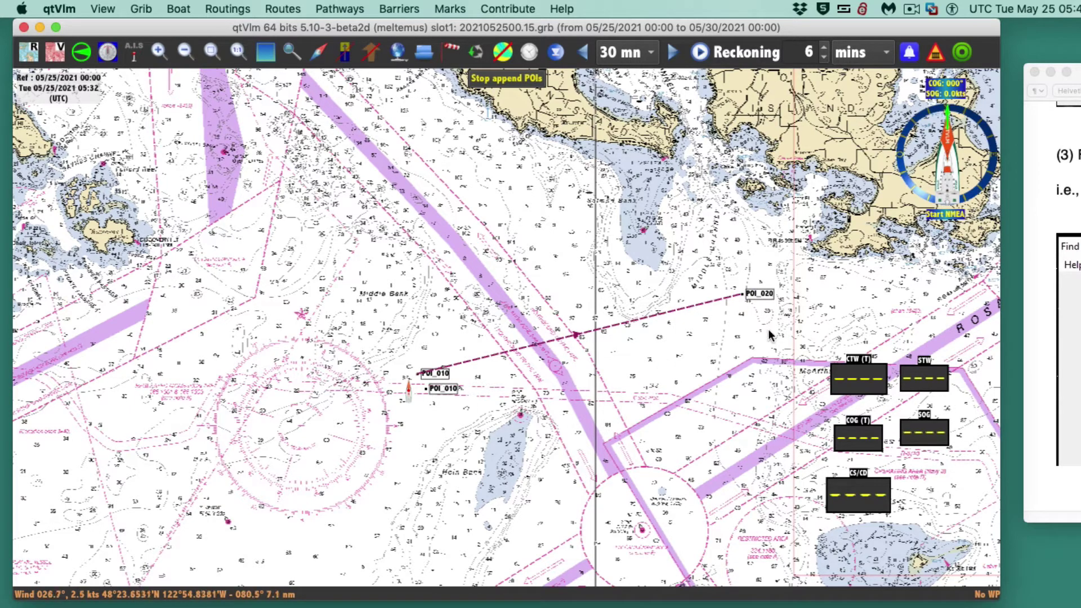
pyautogui.click(725, 239)
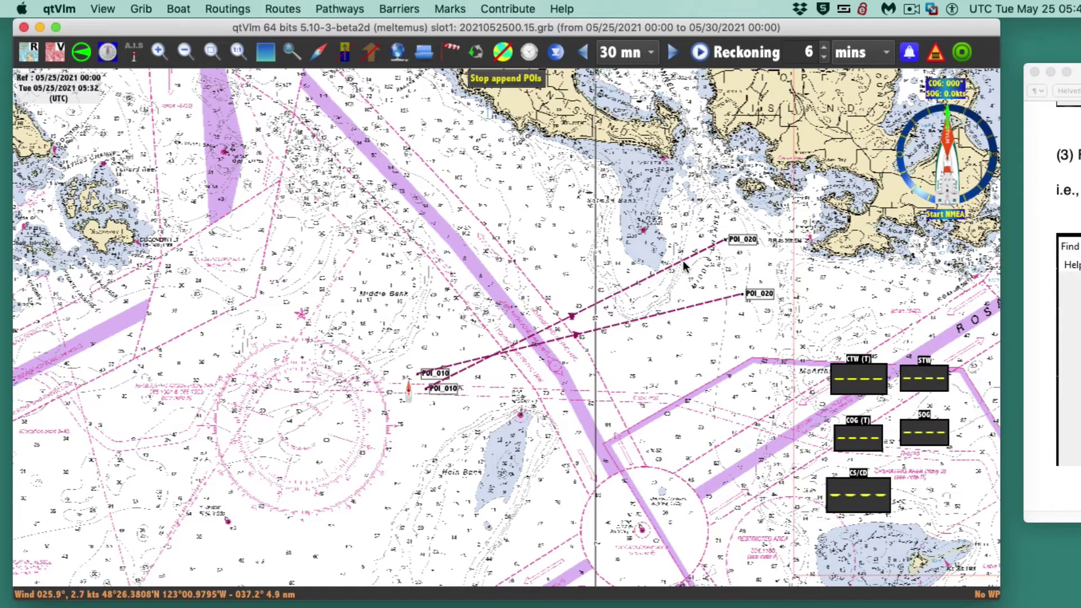
pyautogui.hscroll(-3, 543, 455)
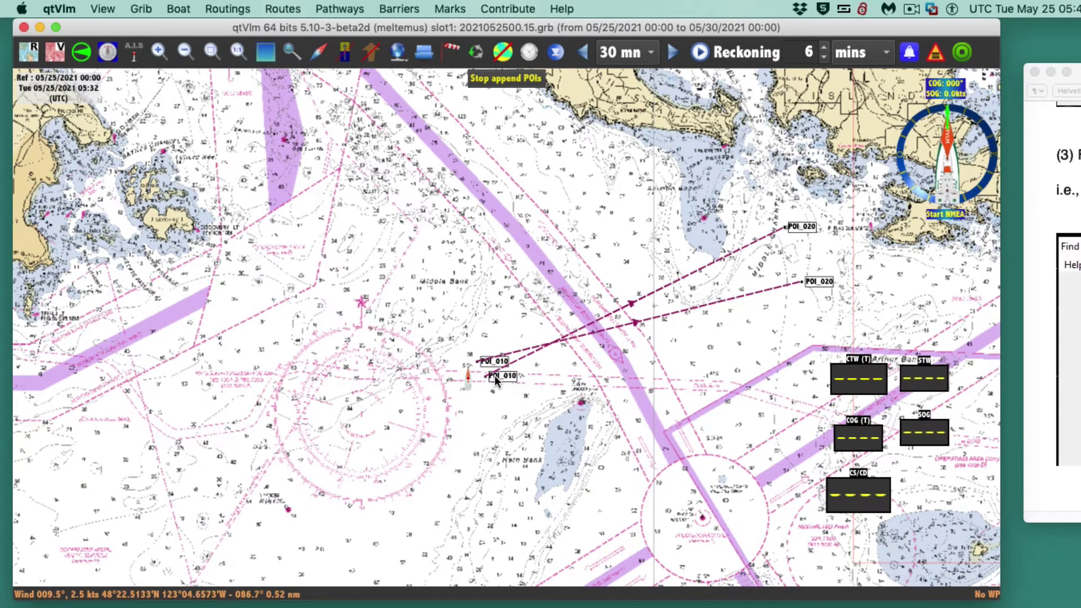
pyautogui.moveTo(500, 378); pyautogui.dragTo(483, 363)
# Zoom out and pan the chart to show Middle Bank and both POI_020 marks.
pyautogui.moveTo(658, 379); pyautogui.dragTo(605, 433)
pyautogui.scroll(5, 395, 438)
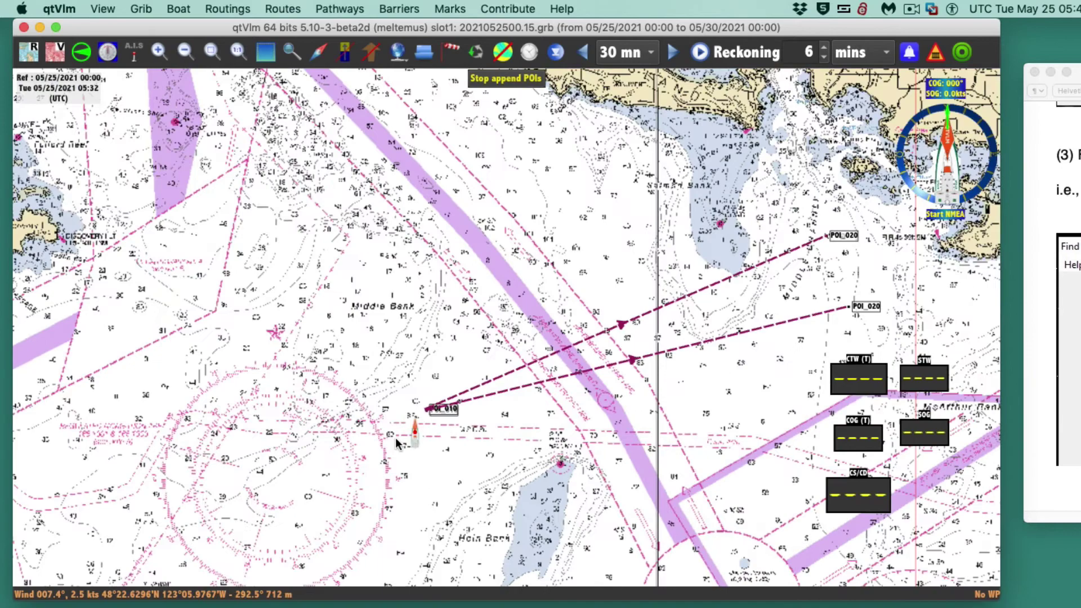
pyautogui.scroll(-8, 614, 414)
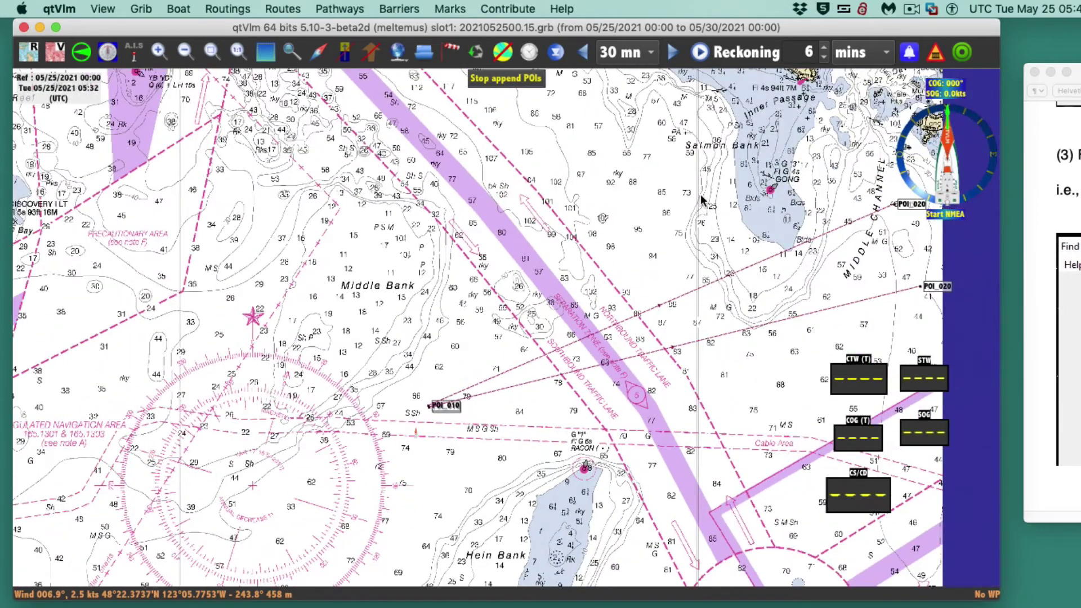
pyautogui.moveTo(703, 200); pyautogui.dragTo(495, 218)
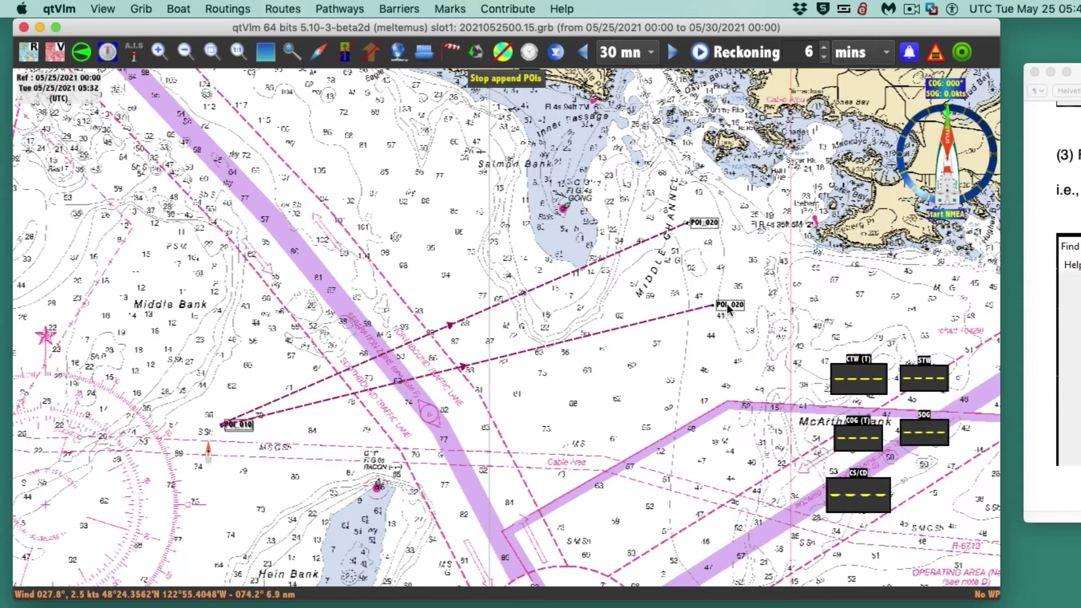
# Rename the lower POI_020 to 'CTW, STW' and the upper one to 'SOG, COG'.
pyautogui.rightClick(731, 307)
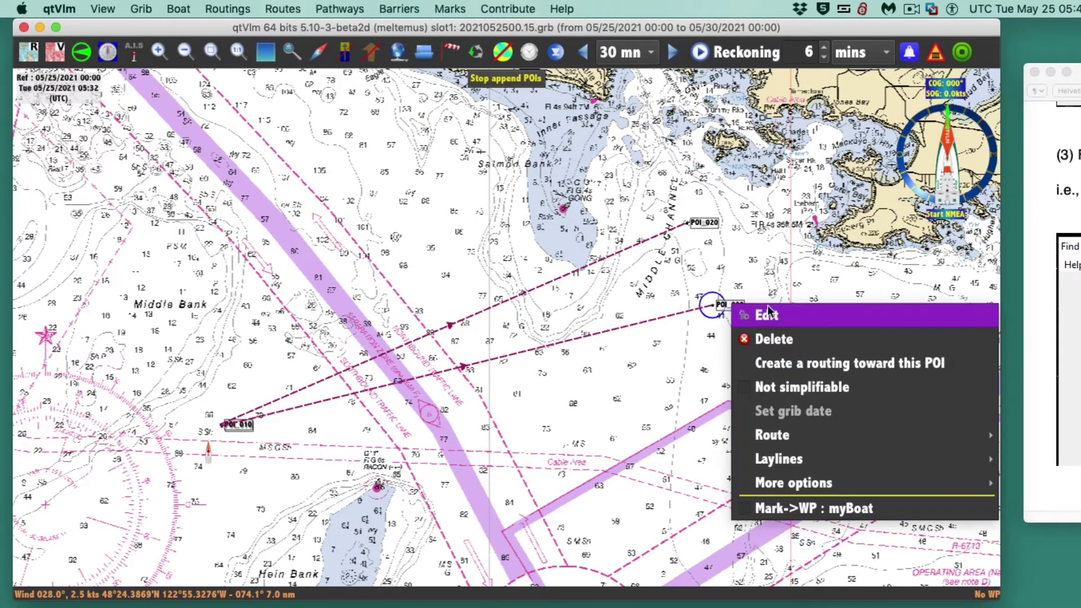
pyautogui.click(772, 312)
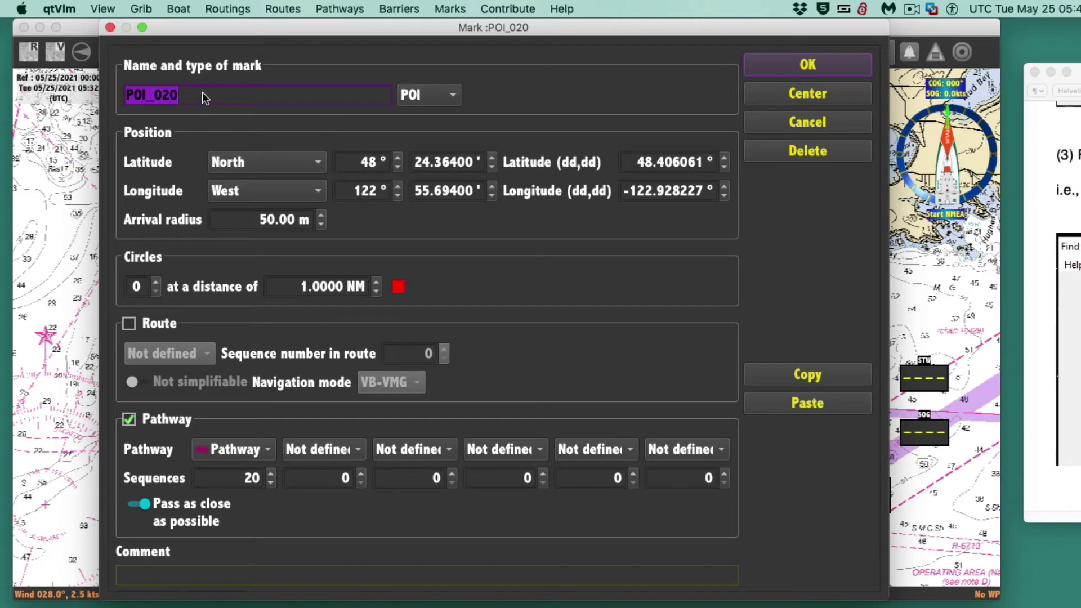
pyautogui.moveTo(201, 92); pyautogui.dragTo(112, 86)
pyautogui.write('CT')
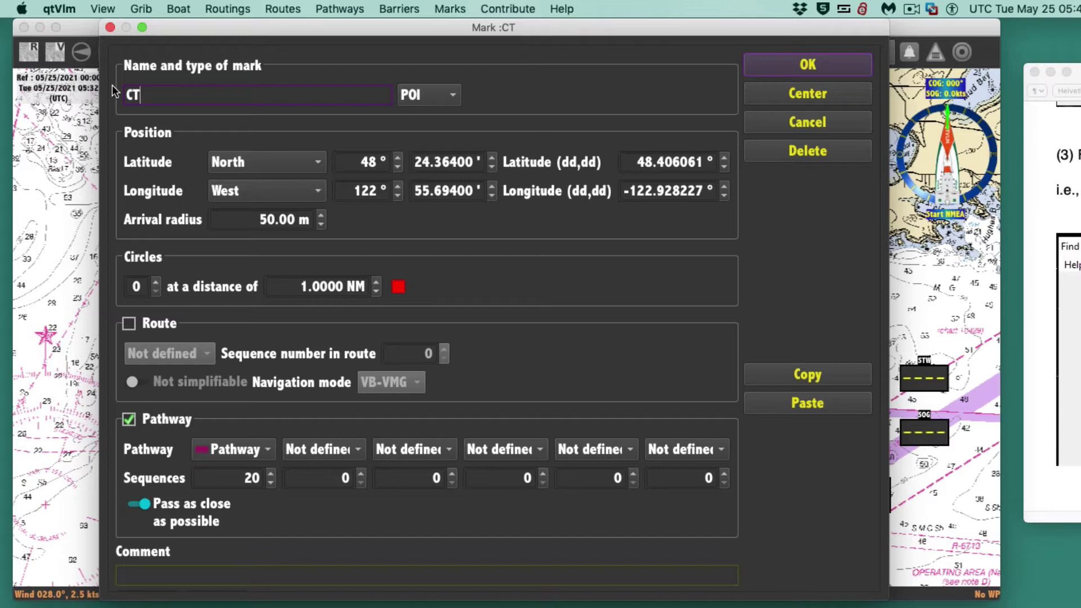
pyautogui.write('W, STW')
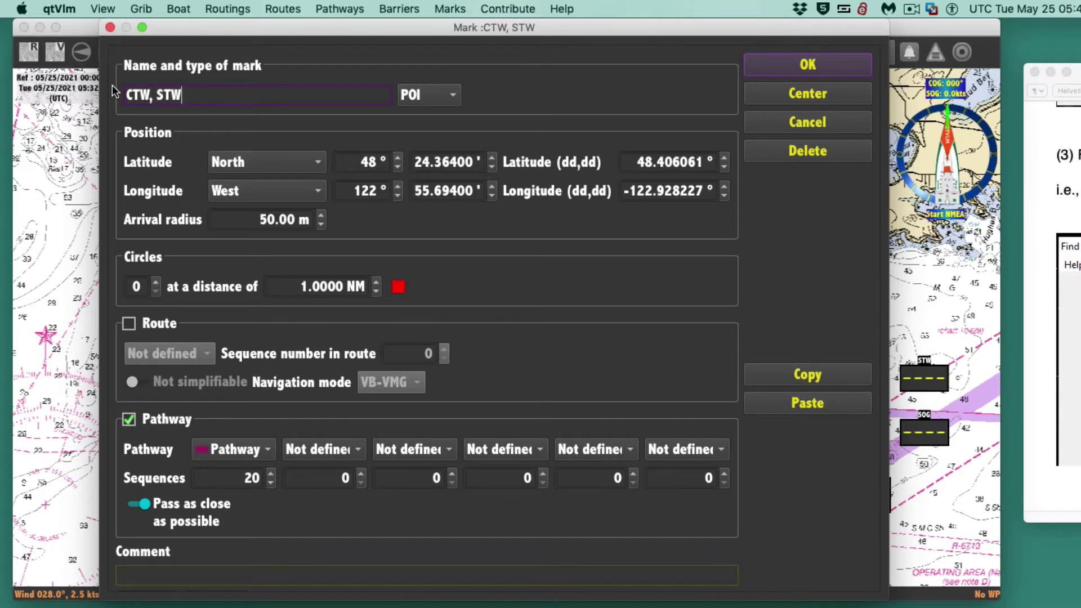
pyautogui.click(810, 66)
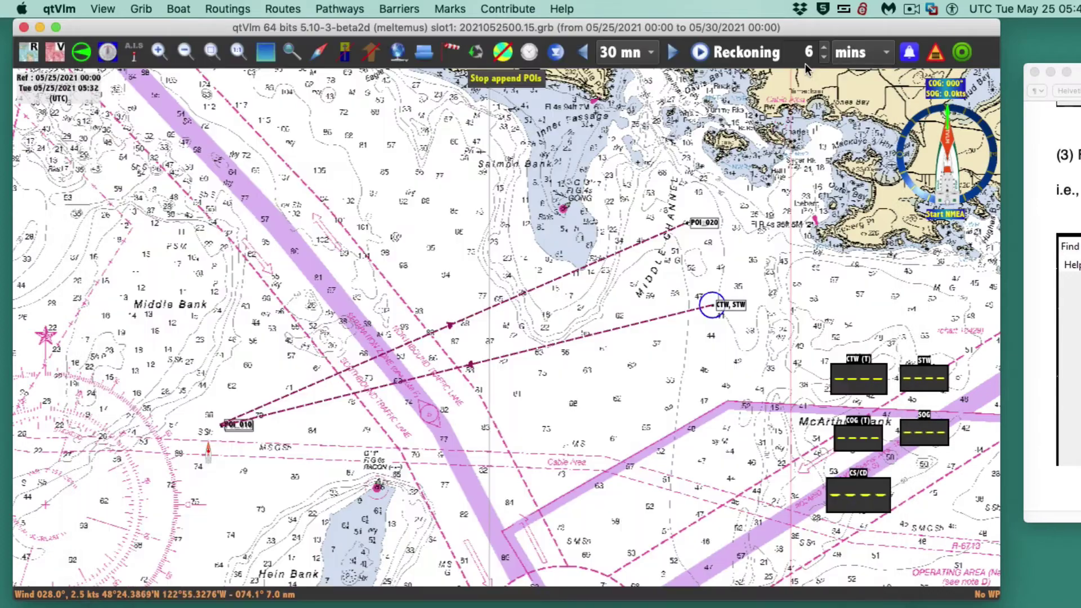
pyautogui.rightClick(704, 223)
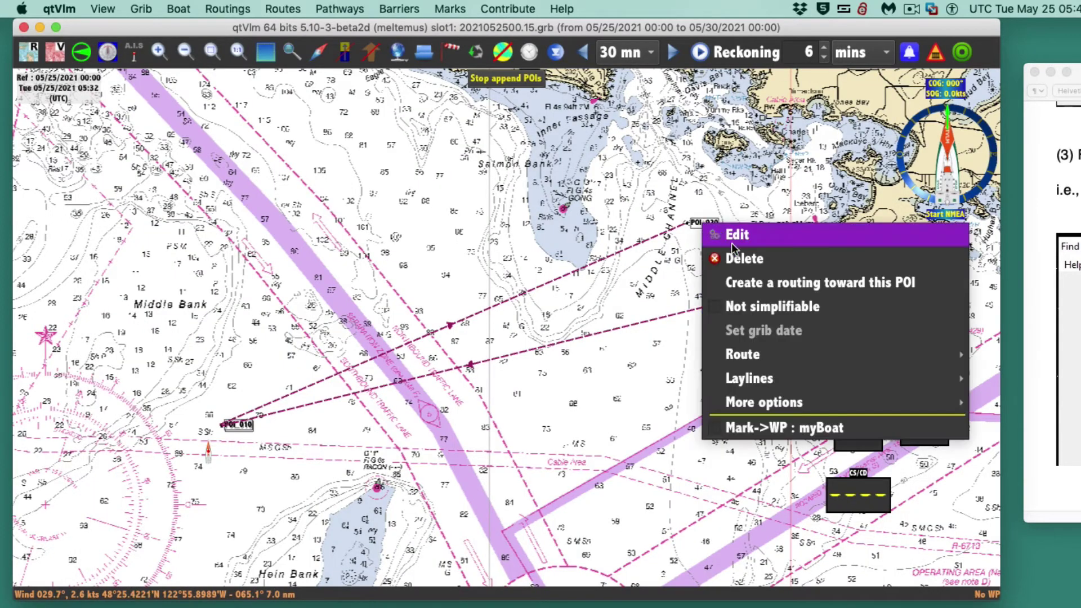
pyautogui.click(732, 236)
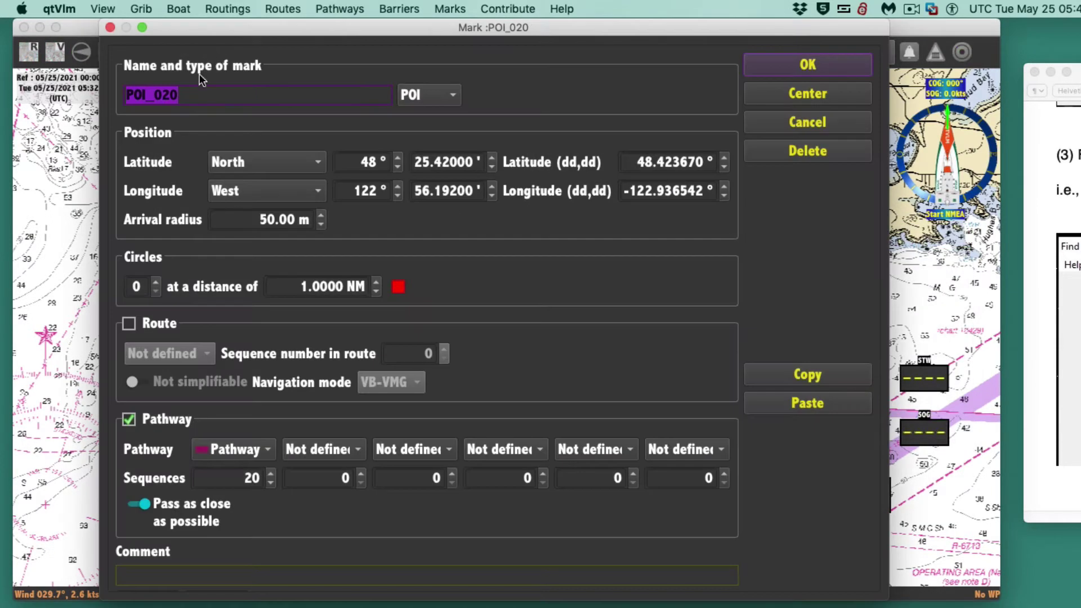
pyautogui.write('S')
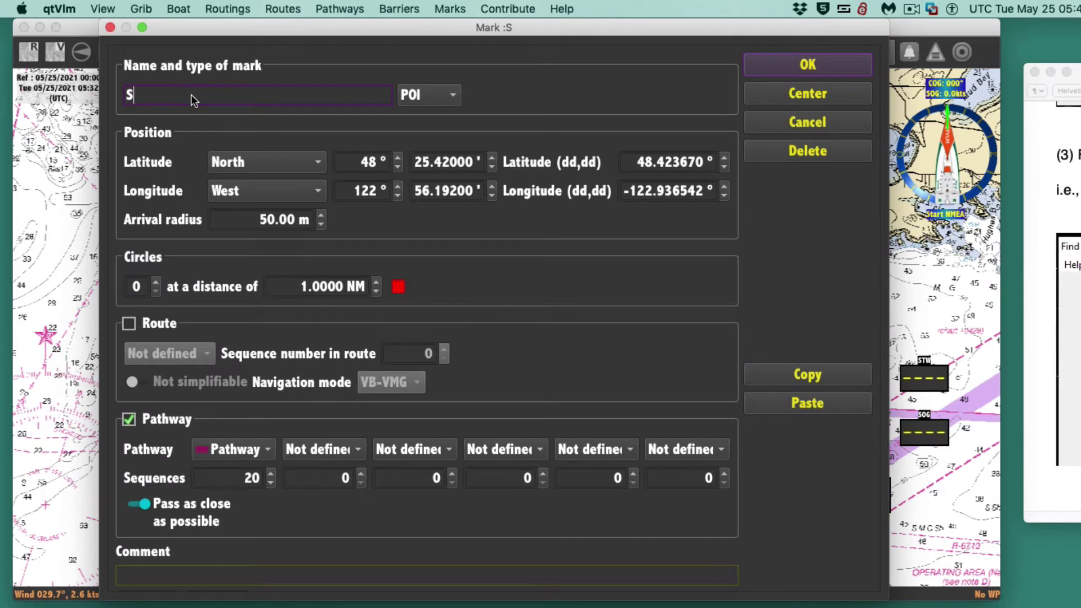
pyautogui.write('OG, COG')
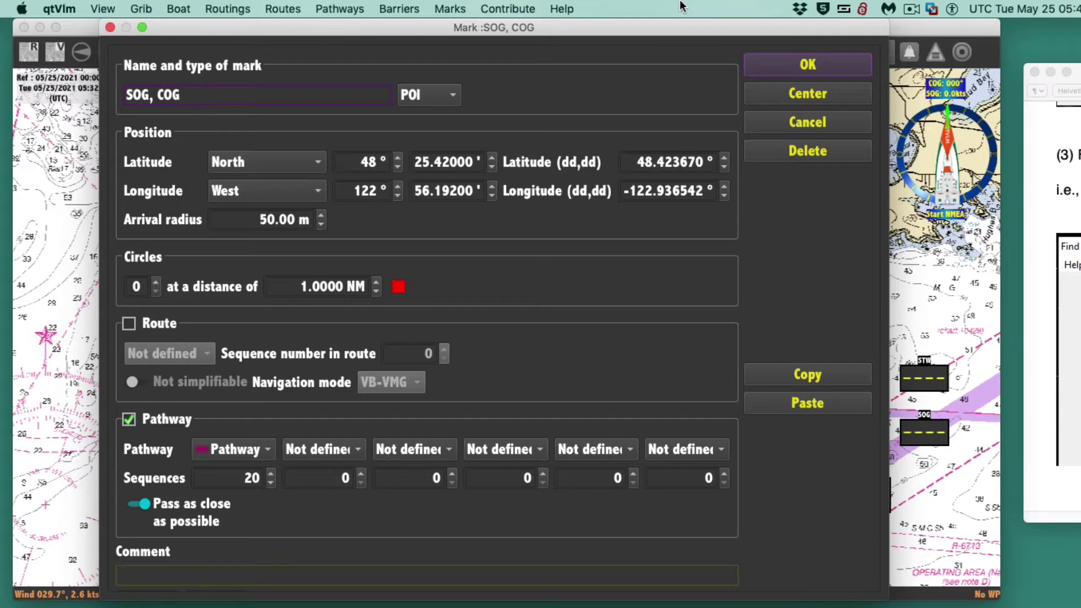
pyautogui.click(822, 66)
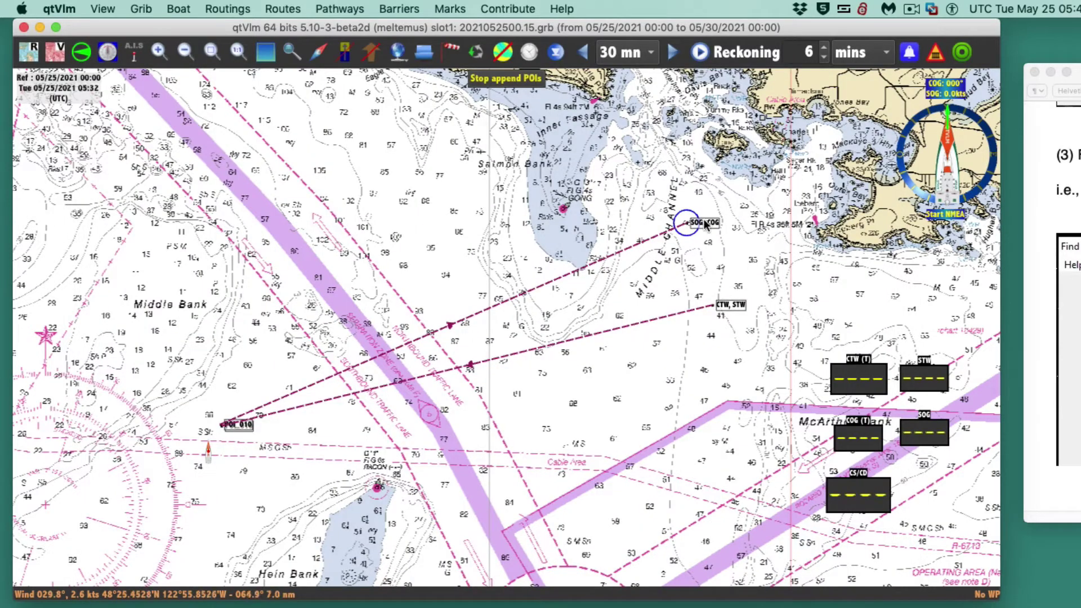
# Reposition the SOG, COG mark down-left onto Salmon Bank next to its buoy.
pyautogui.moveTo(690, 234)
pyautogui.moveTo(690, 234); pyautogui.dragTo(598, 219)
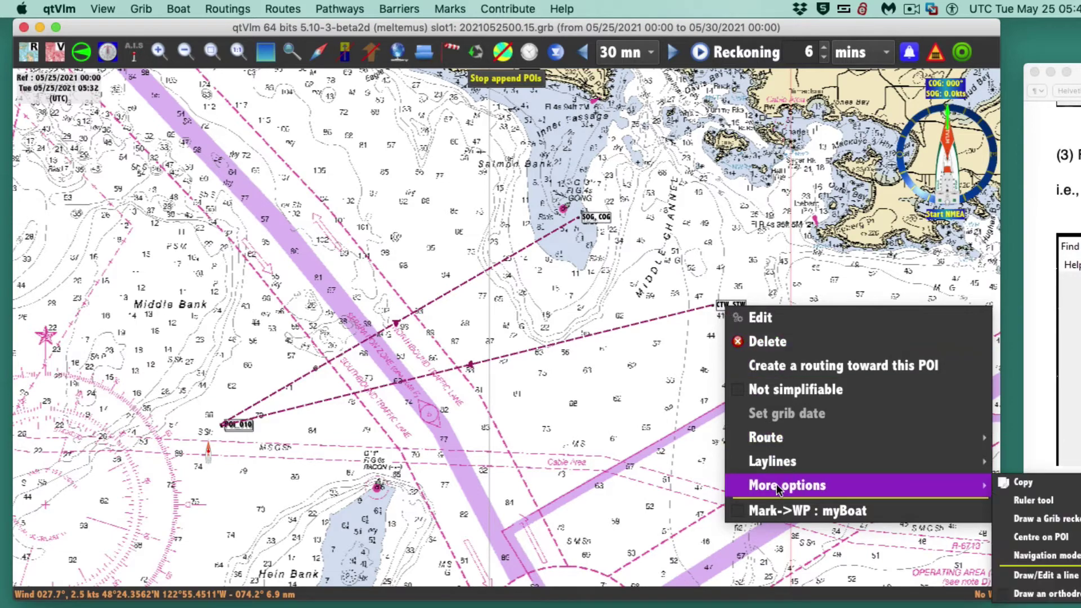
# Draw a line from CTW, STW to SOG, COG, then bring the TextEdit notes to the centre.
pyautogui.click(1035, 577)
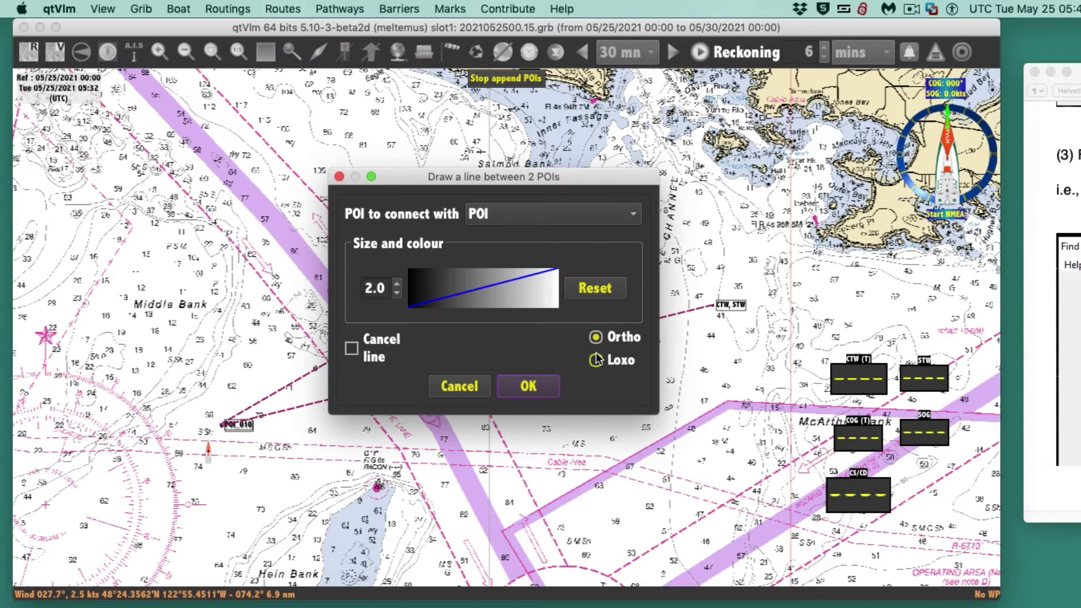
pyautogui.click(500, 215)
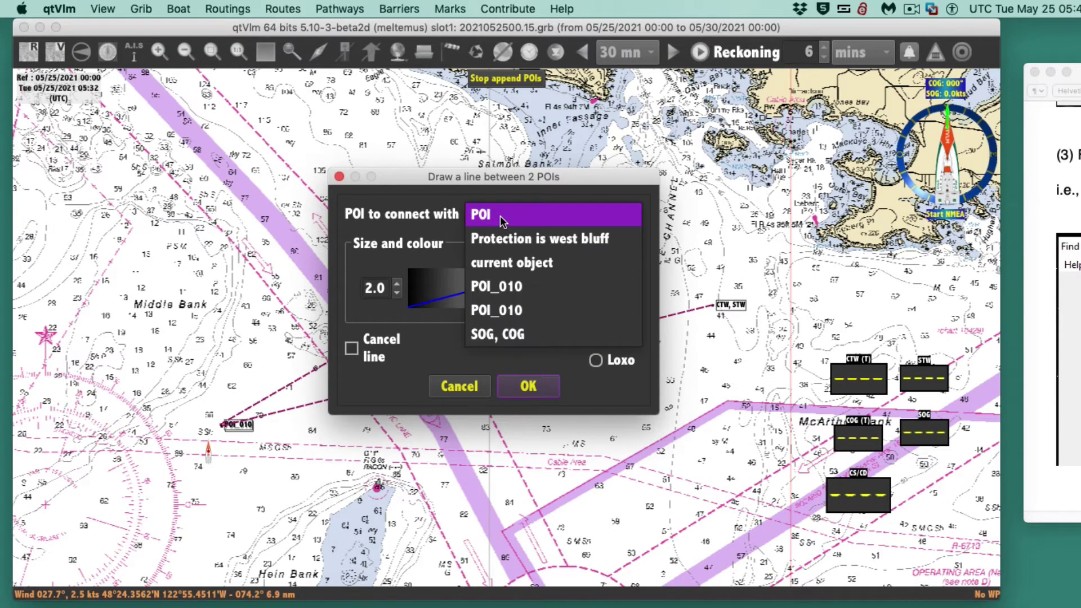
pyautogui.click(499, 336)
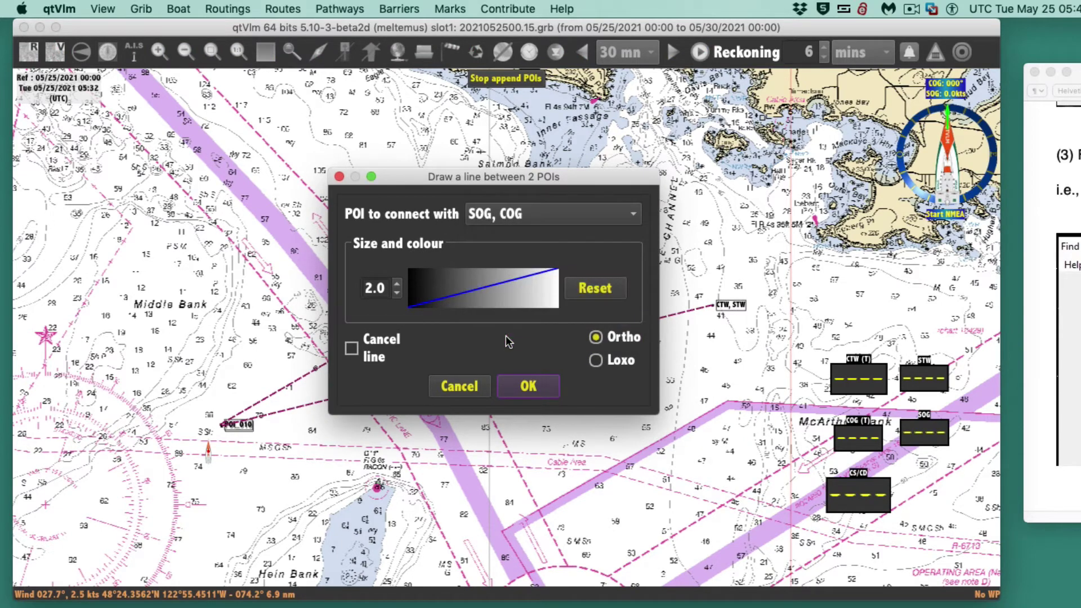
pyautogui.click(527, 389)
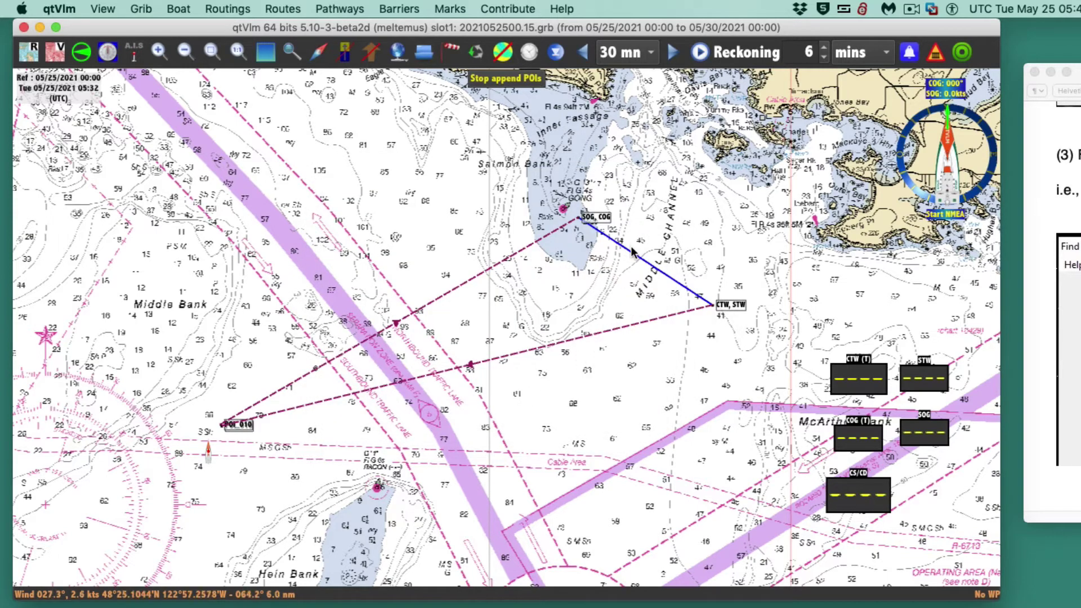
pyautogui.moveTo(630, 254)
pyautogui.moveTo(1073, 72); pyautogui.dragTo(495, 50)
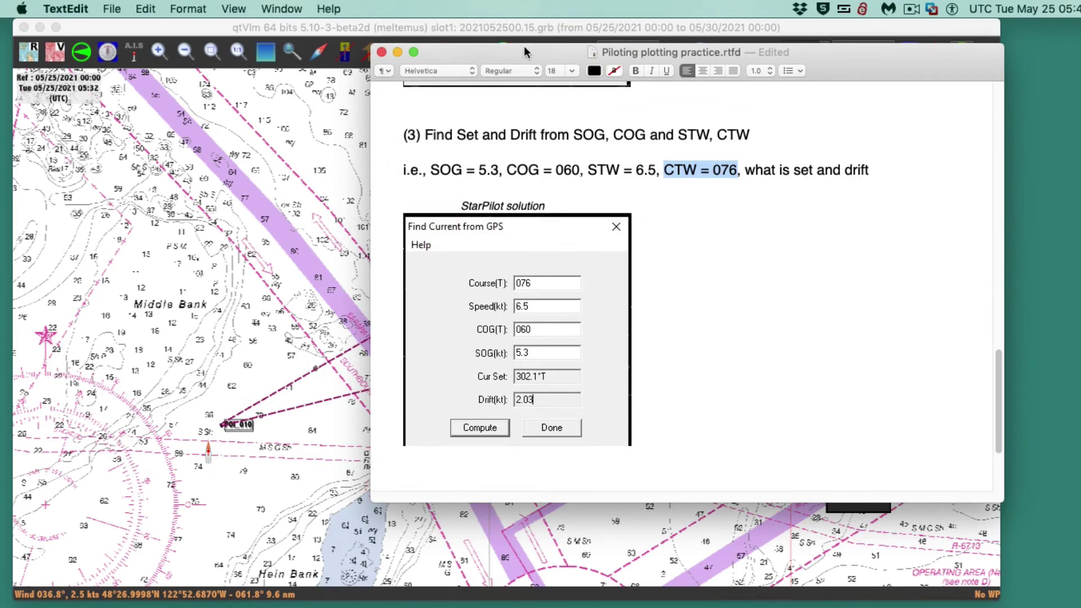
# Push TextEdit off the right edge and reactivate the qtVlm chart showing the blue line.
pyautogui.moveTo(491, 52); pyautogui.dragTo(1077, 115)
pyautogui.moveTo(991, 114); pyautogui.dragTo(1079, 111)
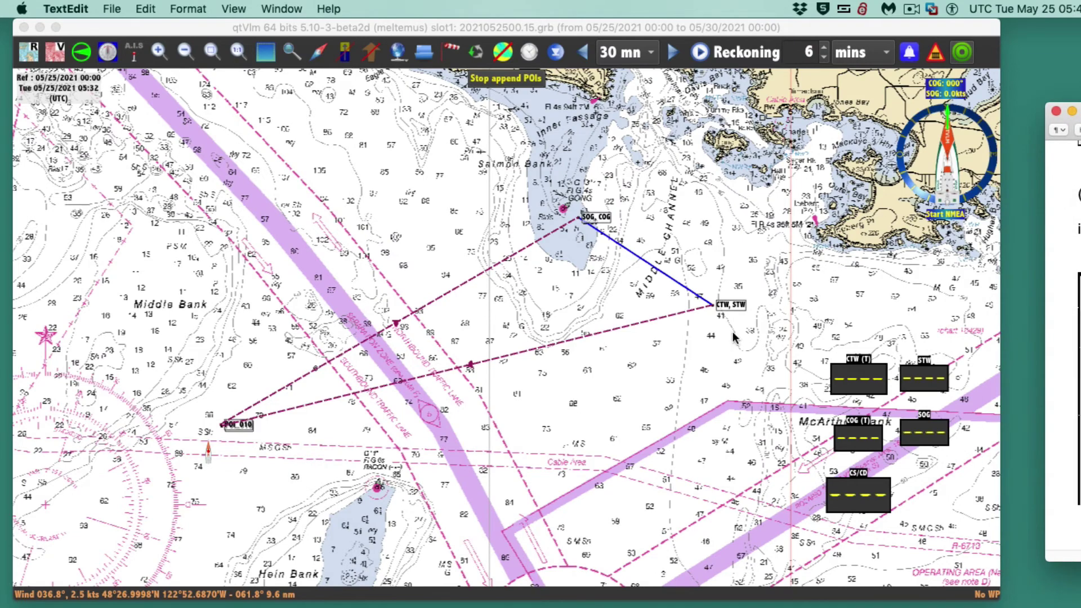
pyautogui.click(541, 365)
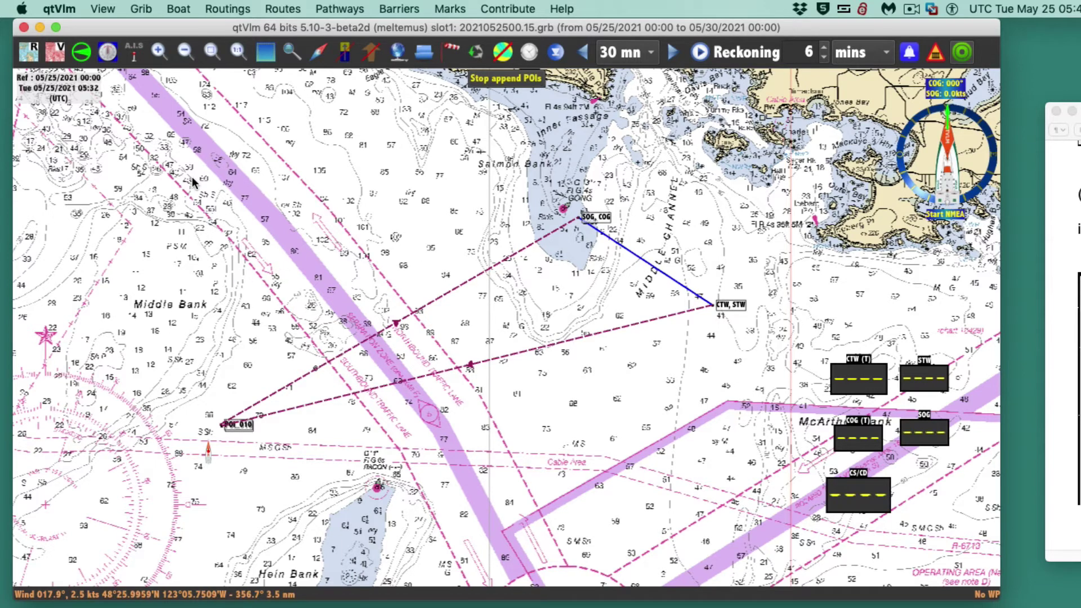
# Box-select the marks, delete all of them and confirm, then choose an item from the menu bar.
pyautogui.moveTo(193, 181); pyautogui.dragTo(781, 441)
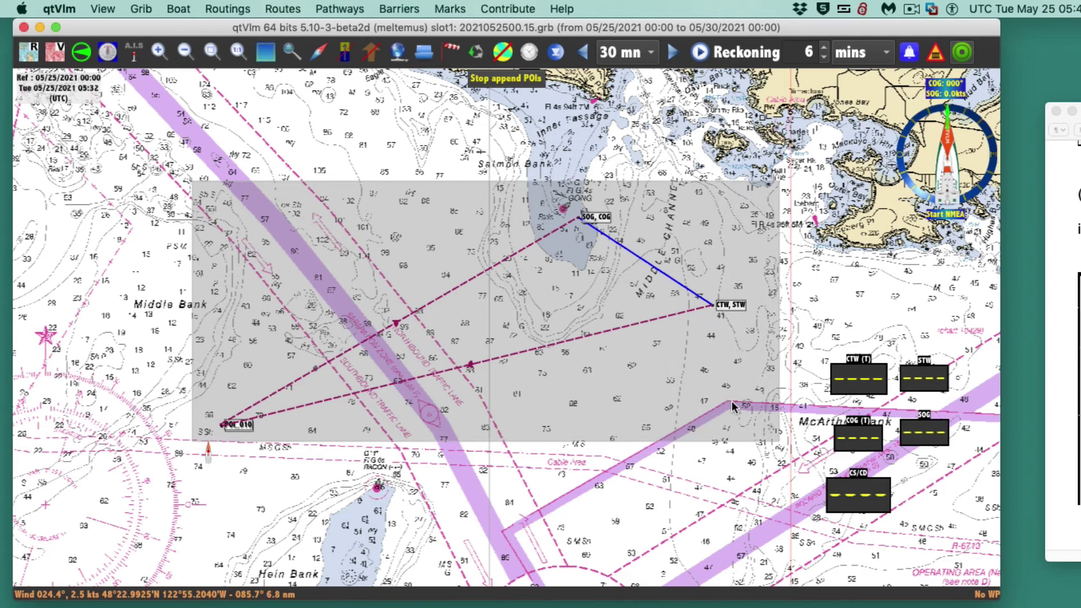
pyautogui.rightClick(636, 359)
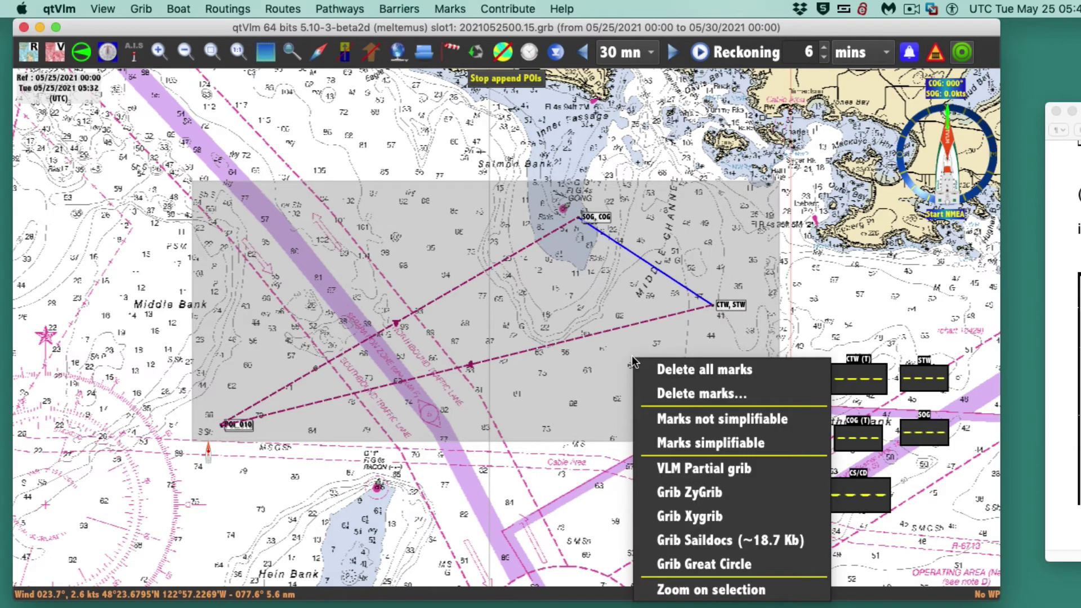
pyautogui.click(753, 376)
pyautogui.click(607, 328)
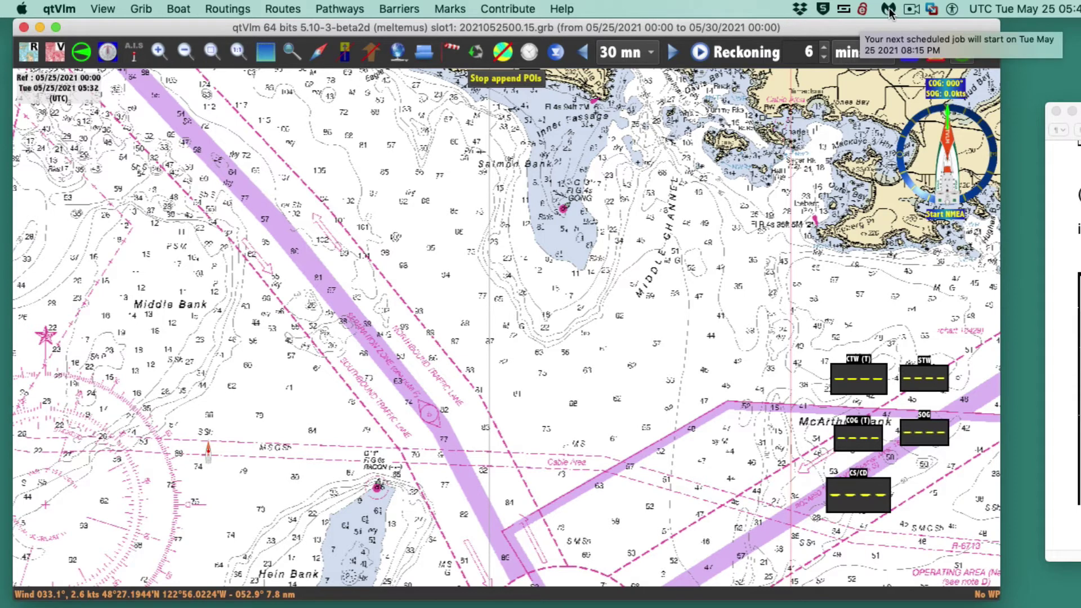
pyautogui.click(911, 10)
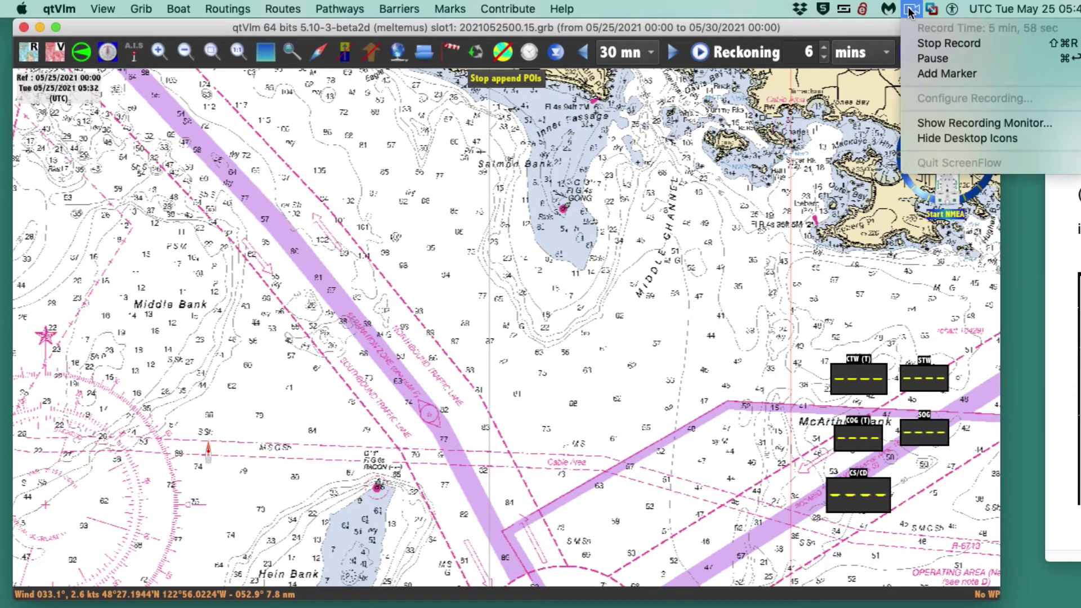
pyautogui.click(932, 58)
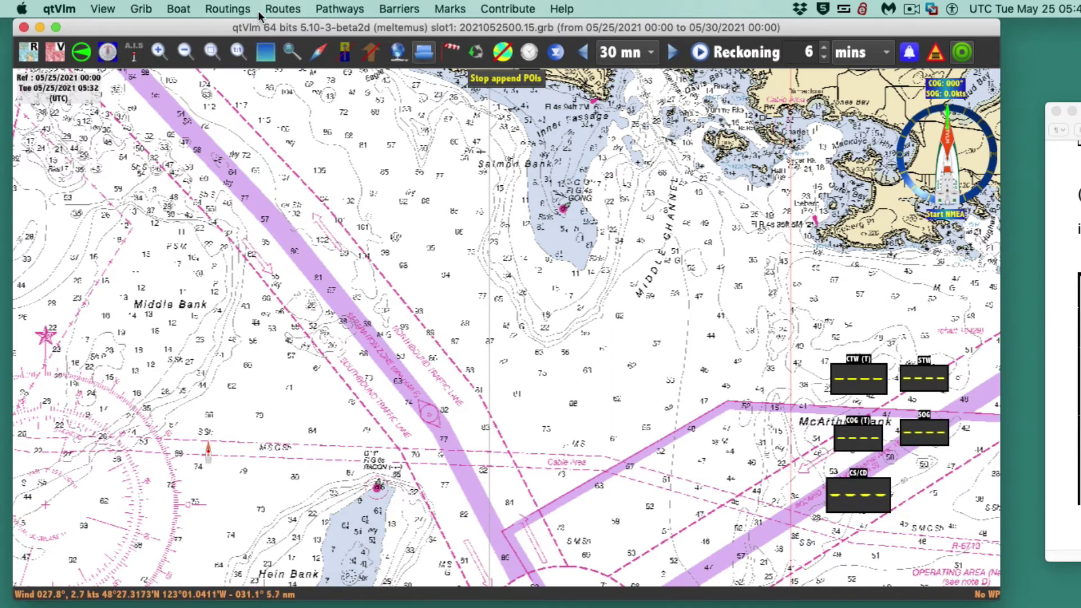
# Switch the boat into Navigation simulation mode.
pyautogui.click(184, 9)
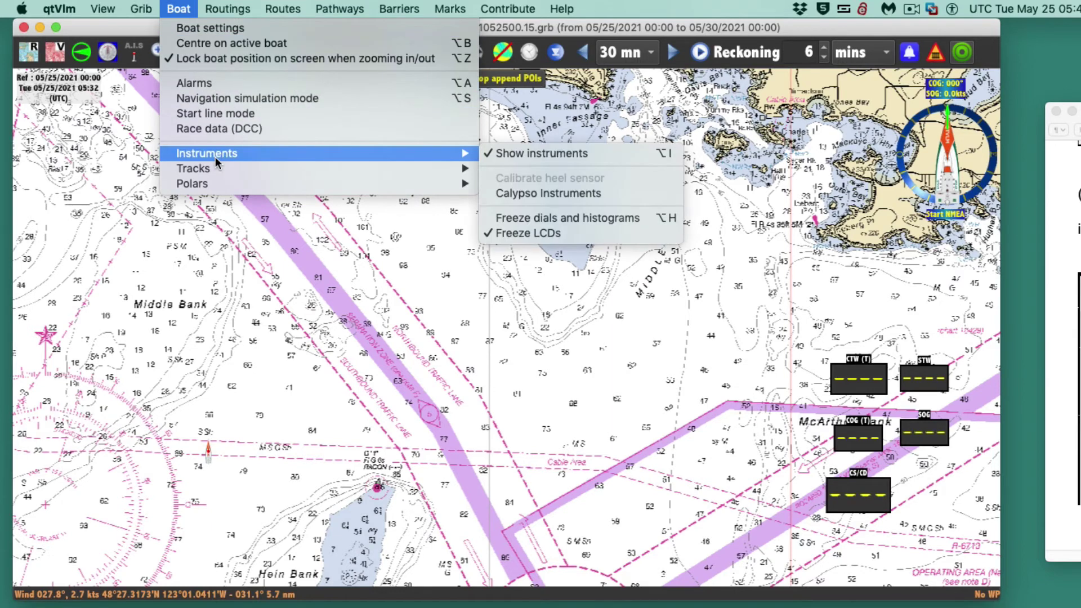
pyautogui.moveTo(209, 159)
pyautogui.click(218, 113)
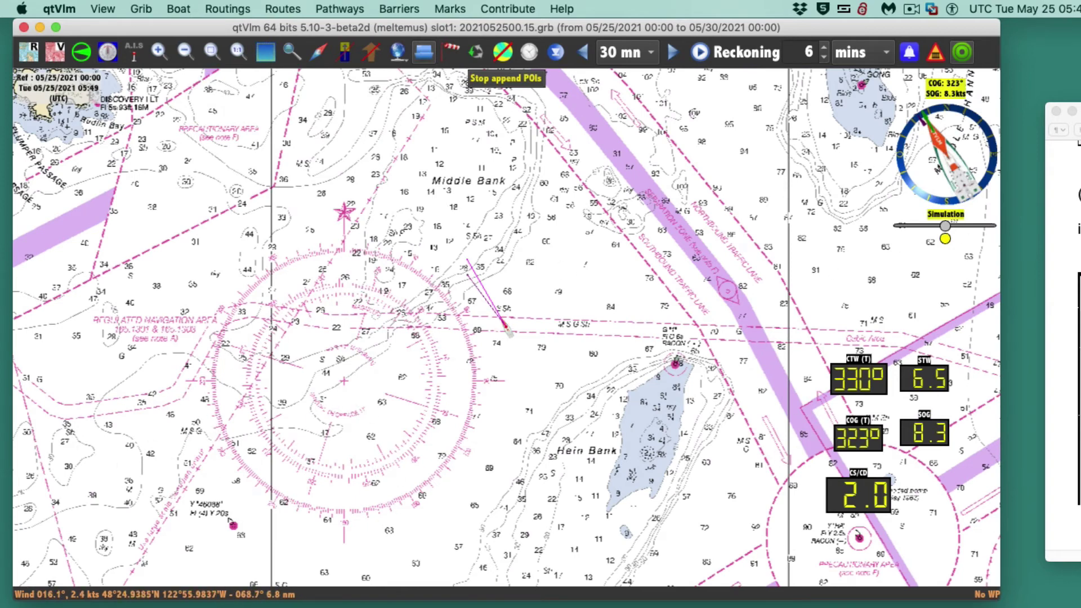
# Swing the simulated boat's heading clockwise past north and hold it at about 010° true.
pyautogui.moveTo(946, 228); pyautogui.dragTo(962, 226)
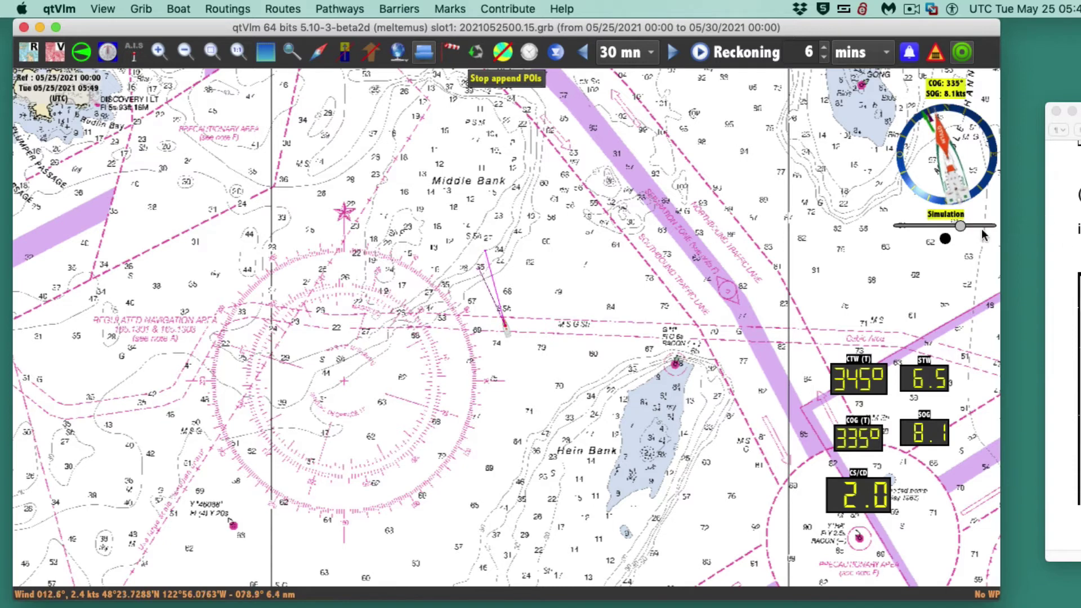
pyautogui.moveTo(959, 226); pyautogui.dragTo(968, 225)
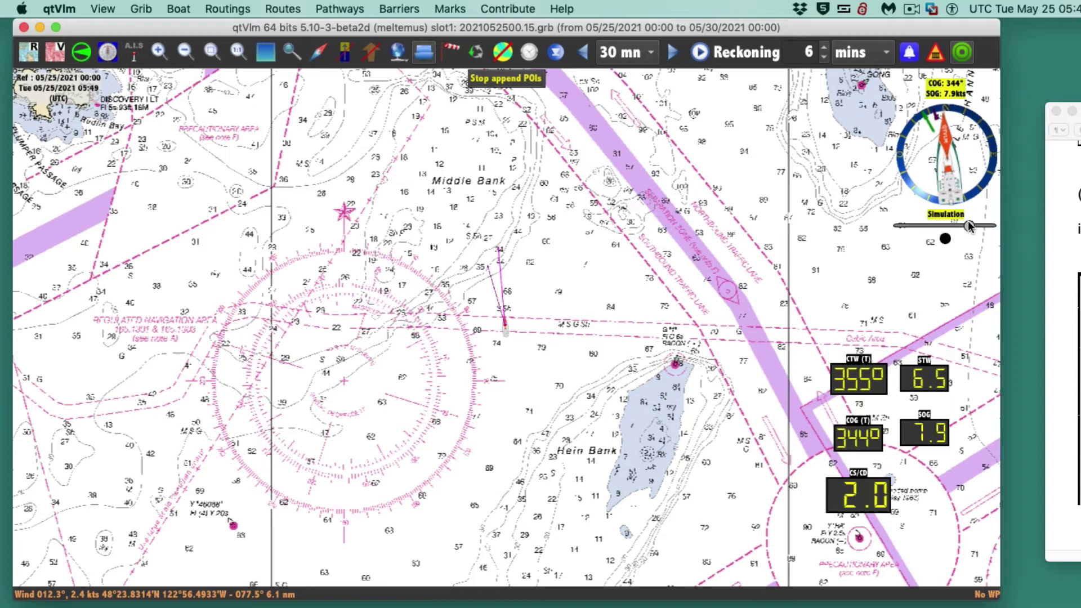
pyautogui.moveTo(968, 221); pyautogui.dragTo(975, 222)
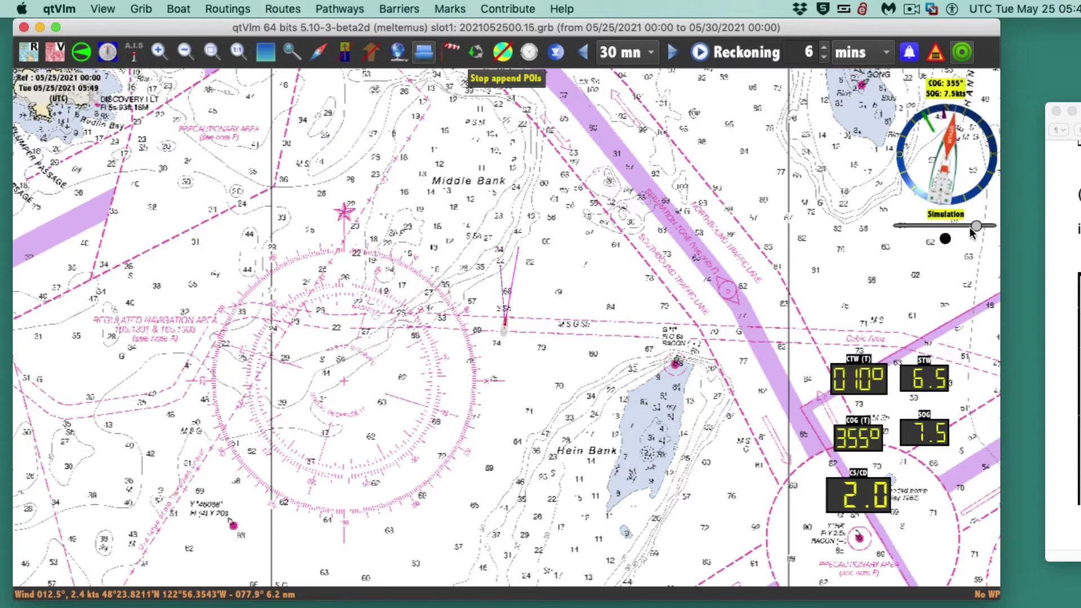
pyautogui.click(946, 239)
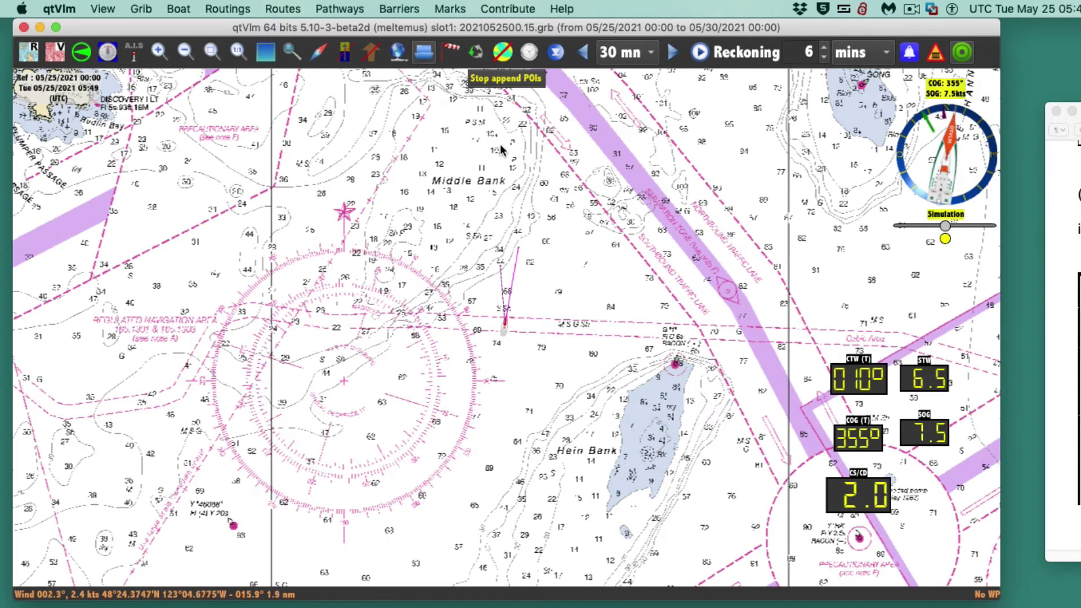
pyautogui.click(451, 51)
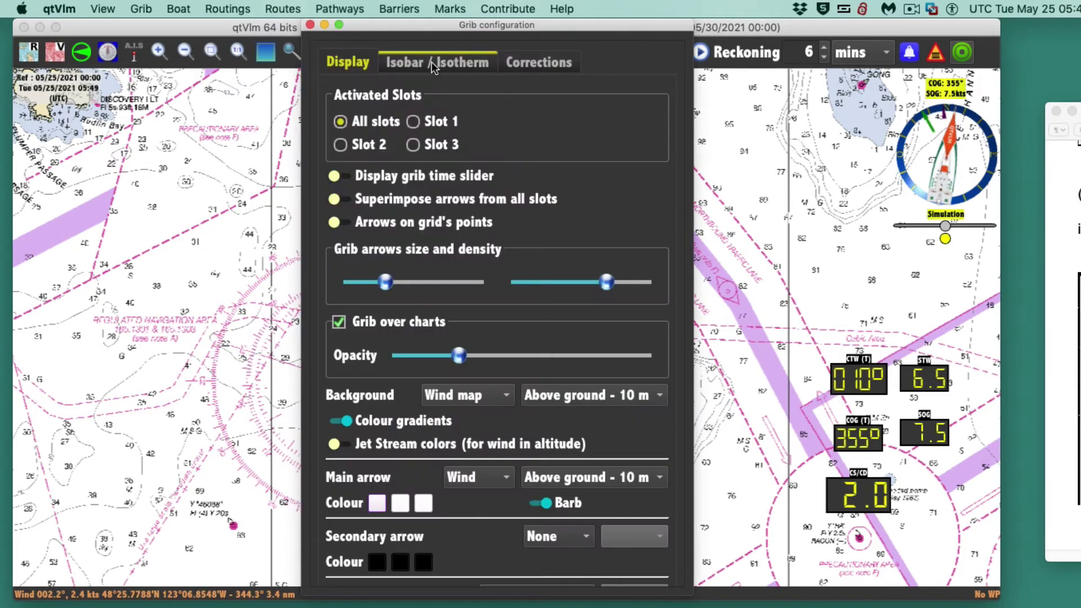
pyautogui.click(510, 63)
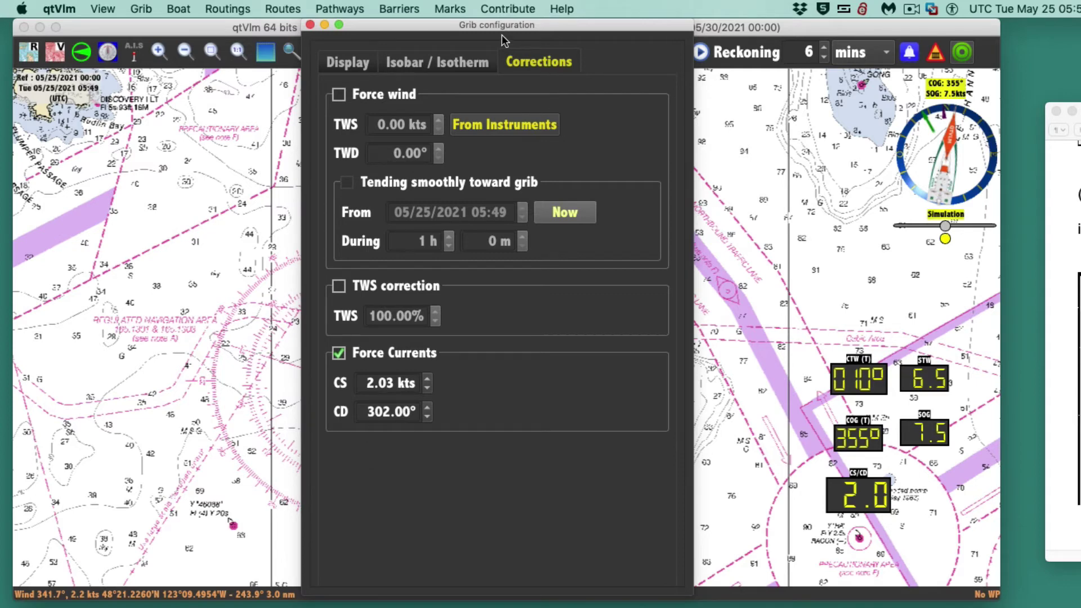
pyautogui.click(310, 25)
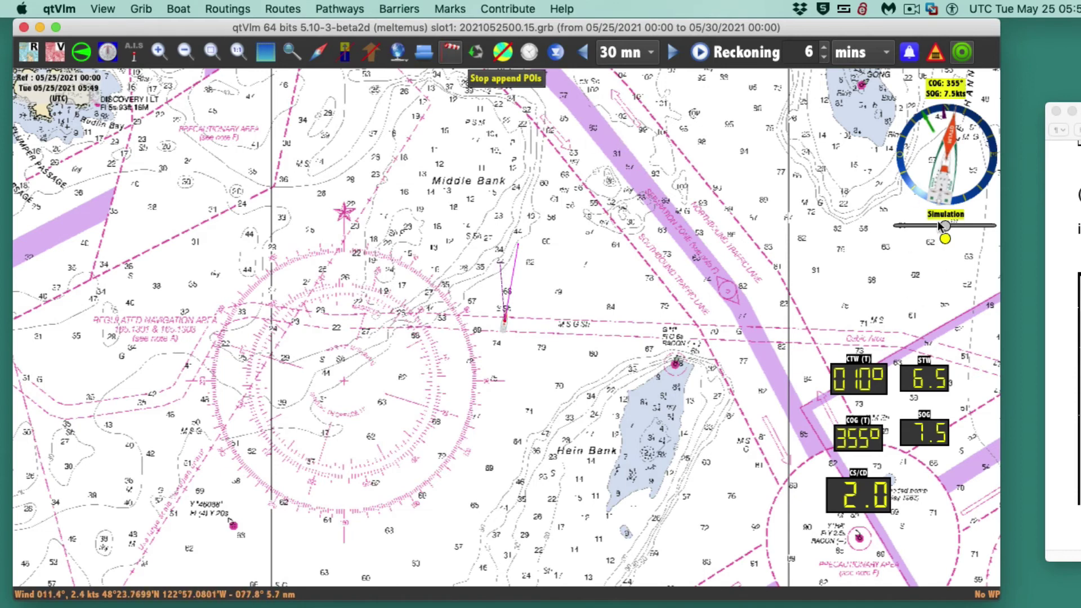
# Steer the simulated boat to 076° true, giving COG 060° and SOG 5.3, then check the dashboard.
pyautogui.moveTo(945, 226); pyautogui.dragTo(965, 224)
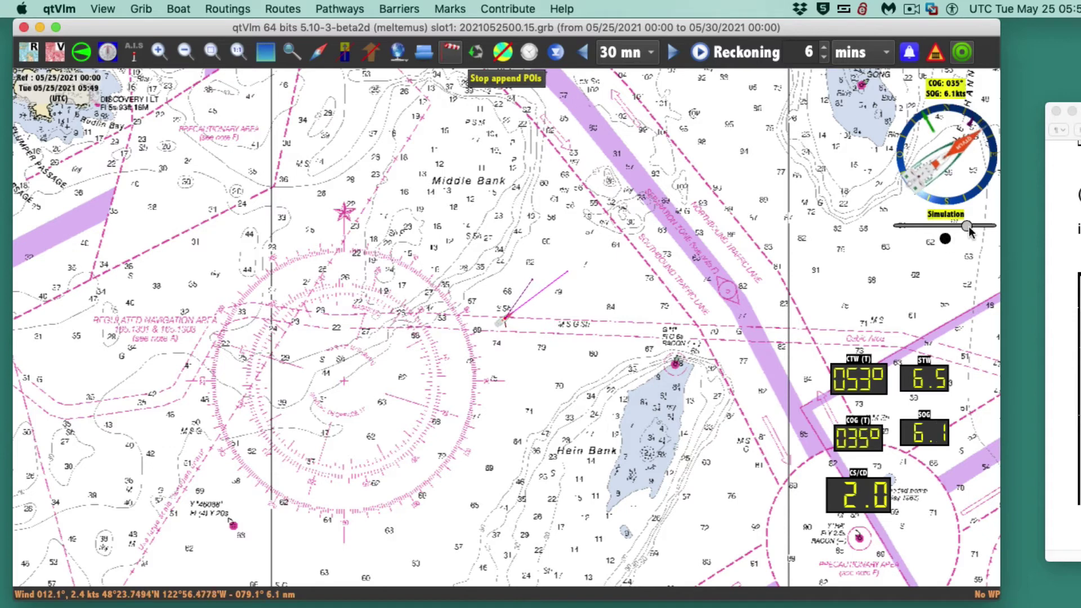
pyautogui.moveTo(967, 226); pyautogui.dragTo(980, 226)
pyautogui.click(946, 238)
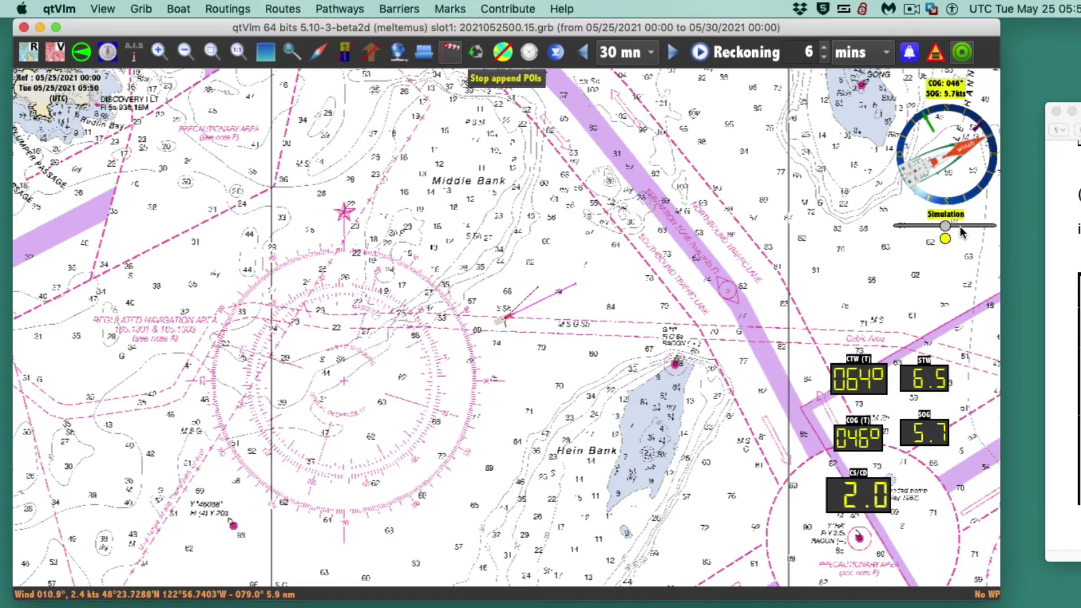
pyautogui.click(972, 226)
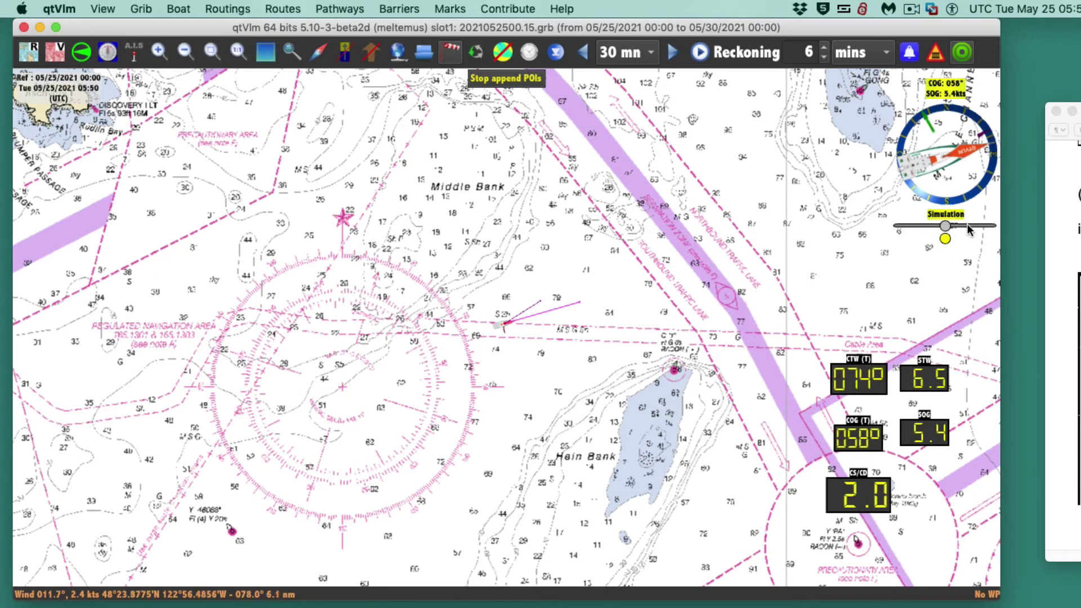
pyautogui.click(945, 238)
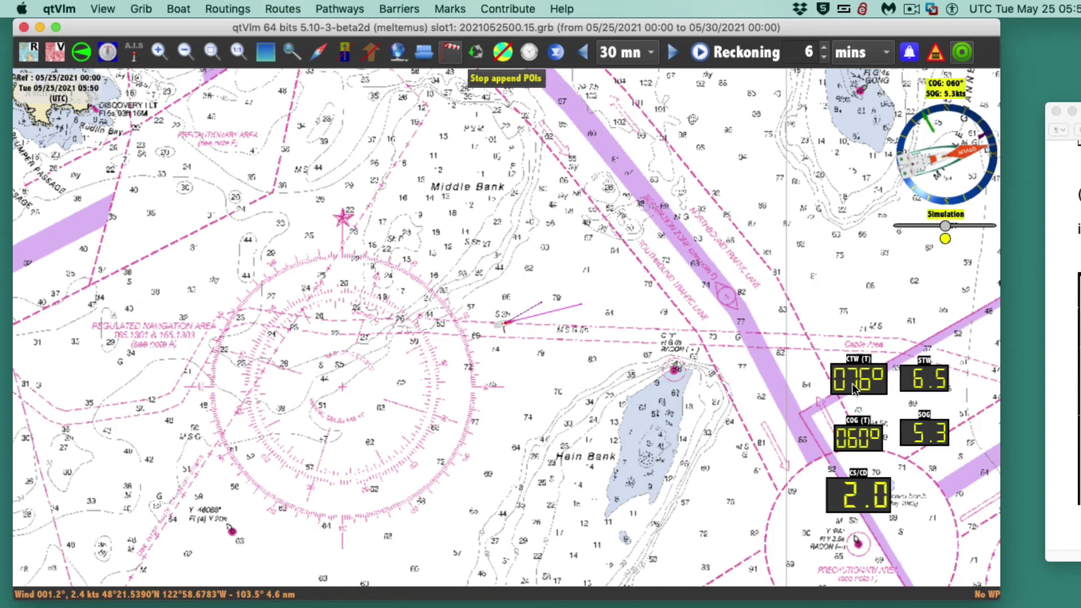
pyautogui.click(938, 169)
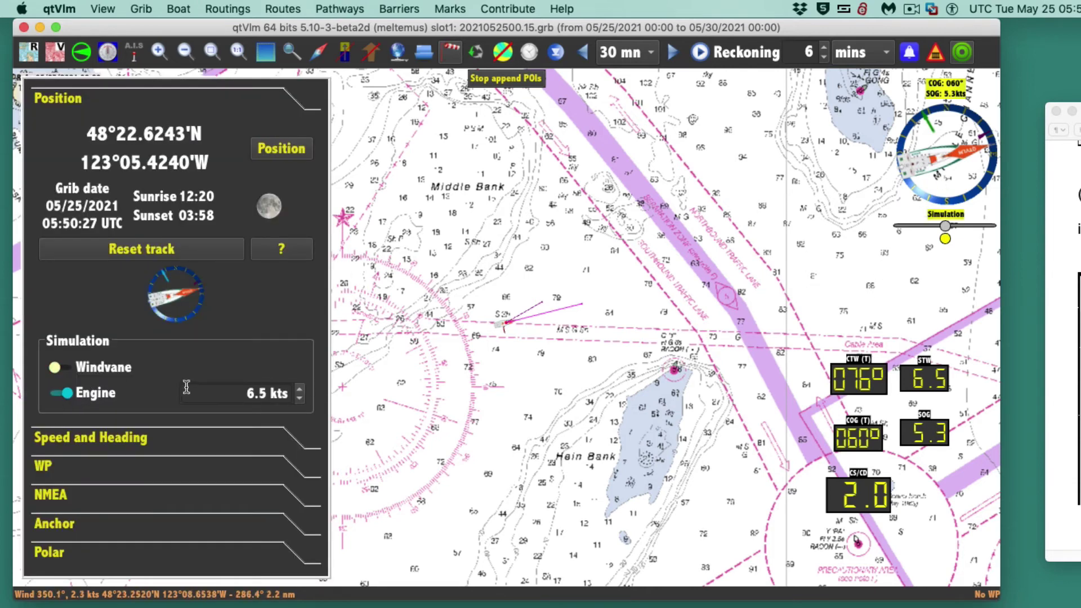
pyautogui.click(954, 162)
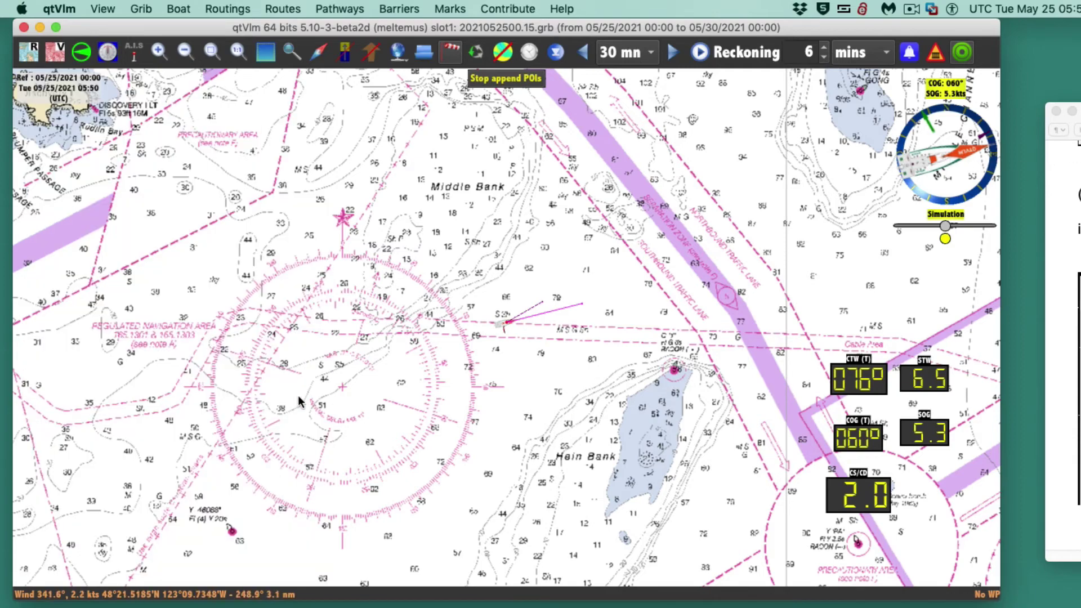
# Zoom in on the boat and show the currents gauge reading set 302° at 2.0 kts.
pyautogui.scroll(3, 493, 365)
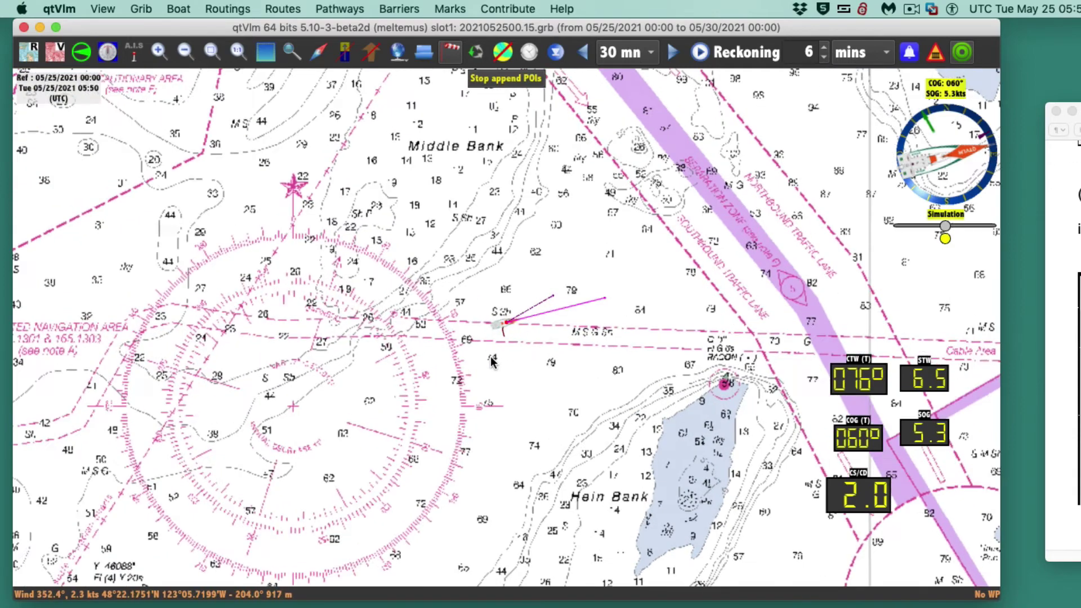
pyautogui.scroll(3, 493, 365)
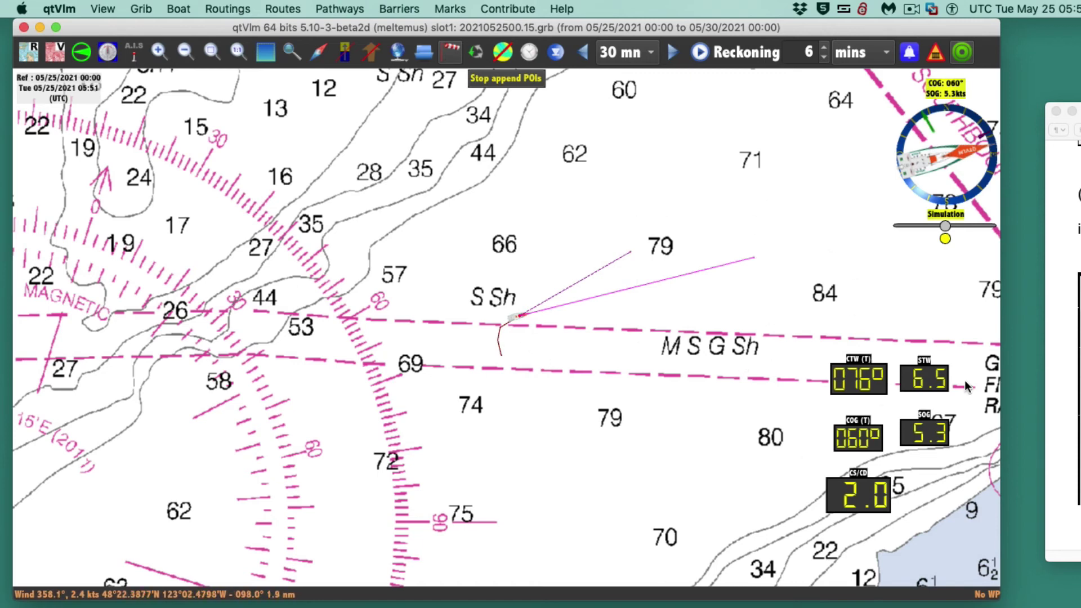
pyautogui.click(866, 498)
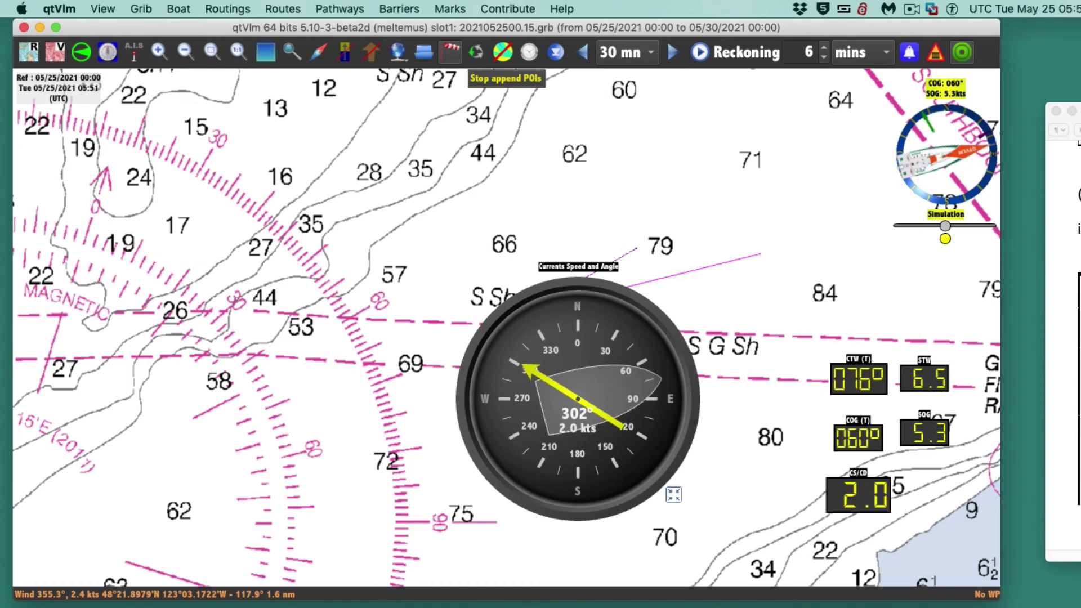
# Dismiss the currents gauge so the 076° heading and 060° COG lines show again.
pyautogui.click(1064, 282)
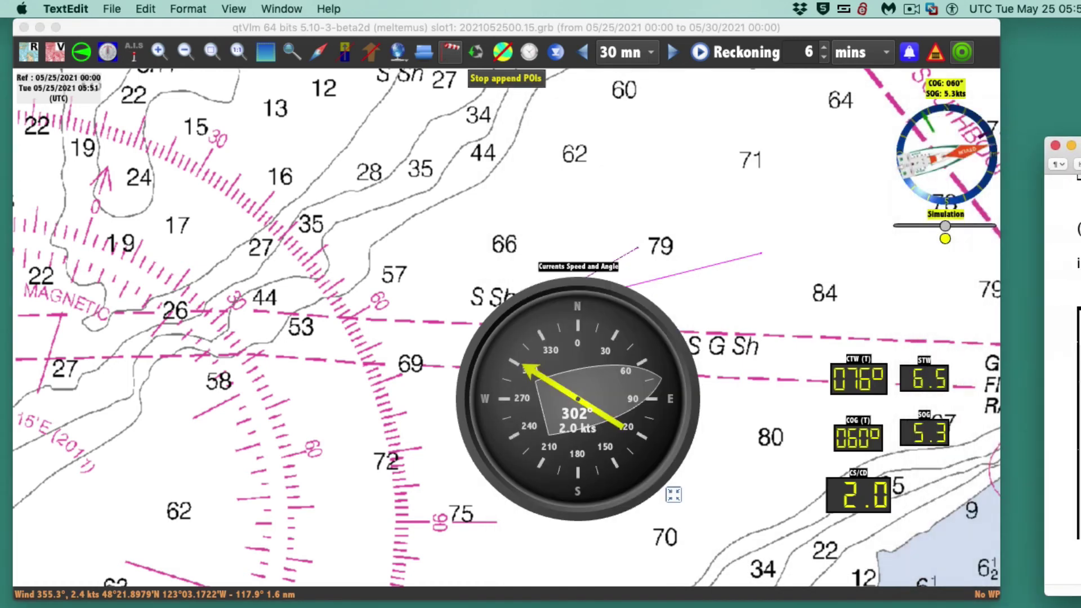
pyautogui.click(862, 510)
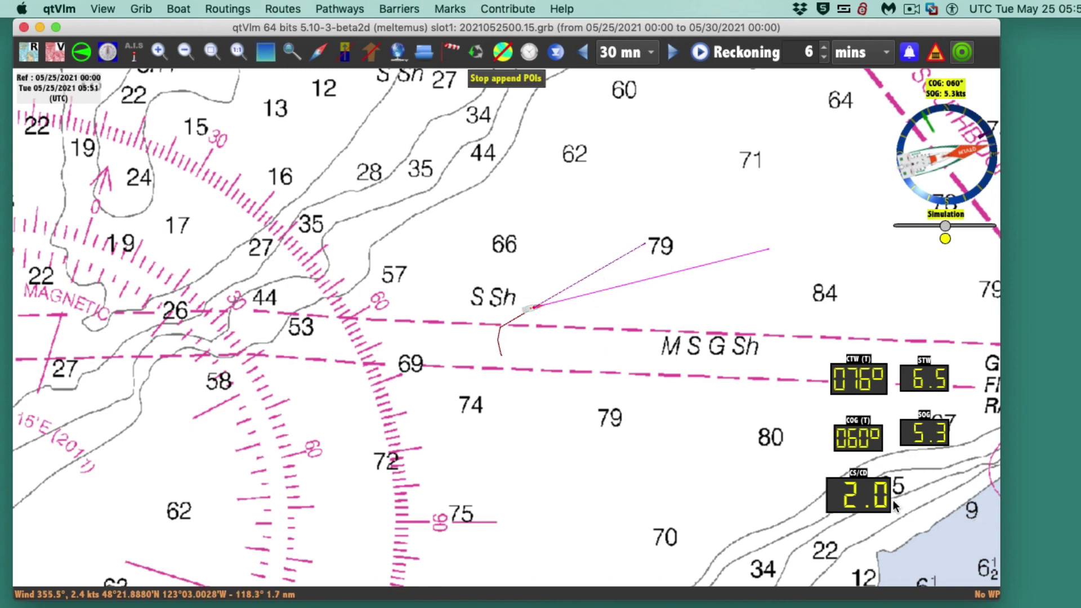
pyautogui.click(863, 501)
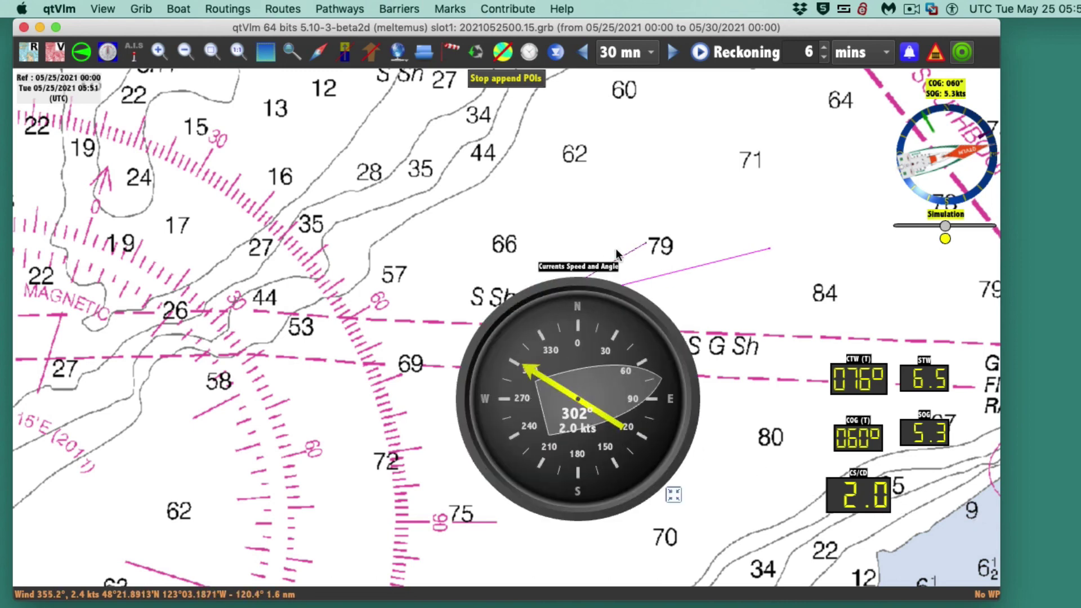
pyautogui.click(853, 491)
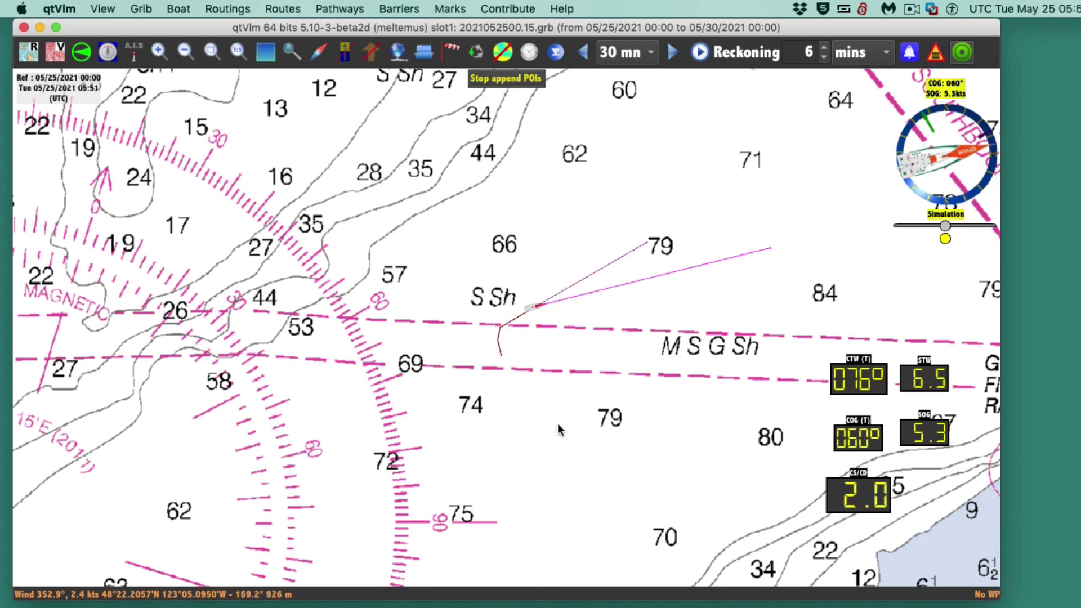